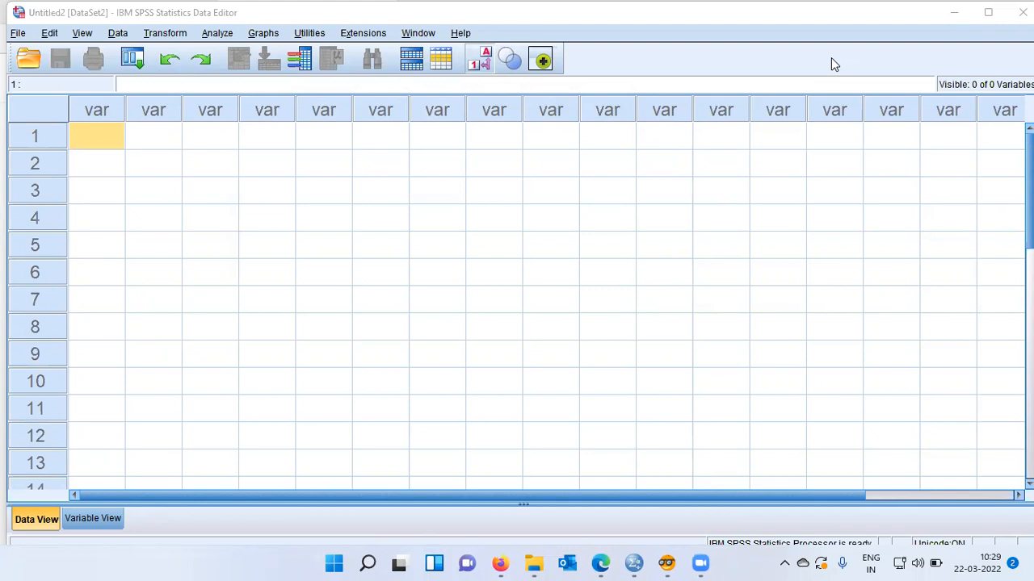
- Open the sample dataset Employee data.sav and widen the gender column so its values can be read
{"action": "left_click", "coordinate": [18, 33]}
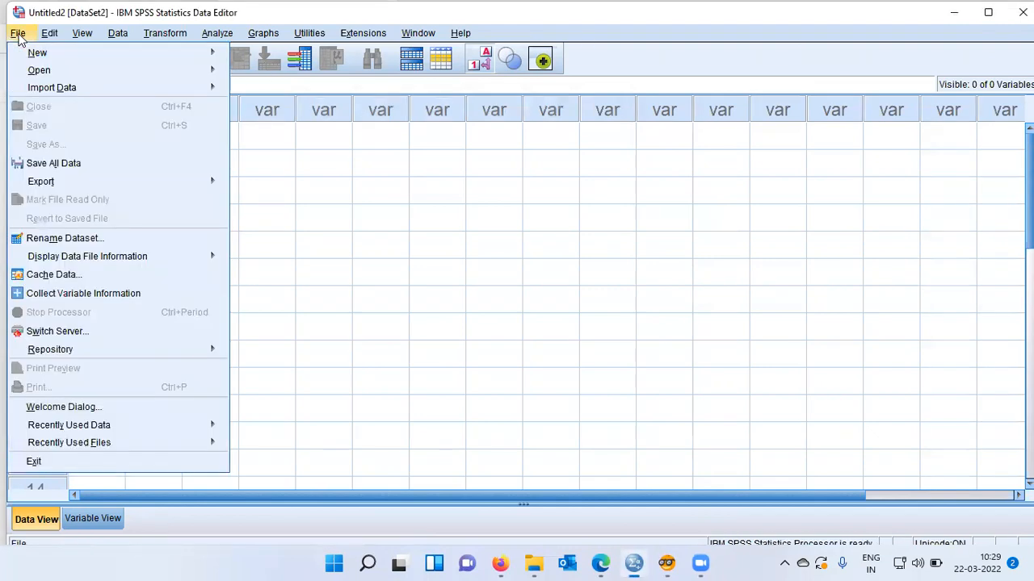
{"action": "mouse_move", "coordinate": [23, 71]}
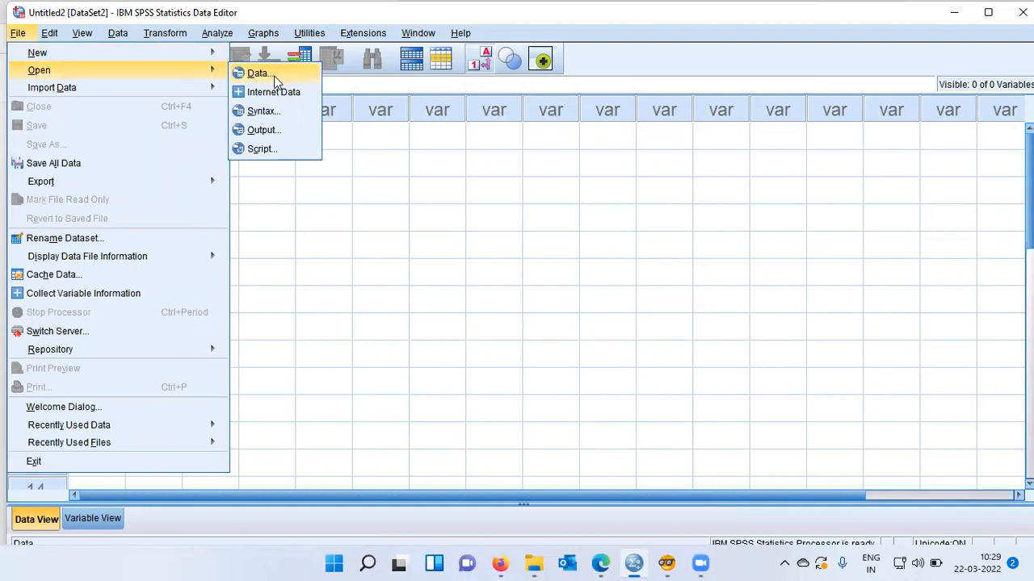
{"action": "left_click", "coordinate": [301, 80]}
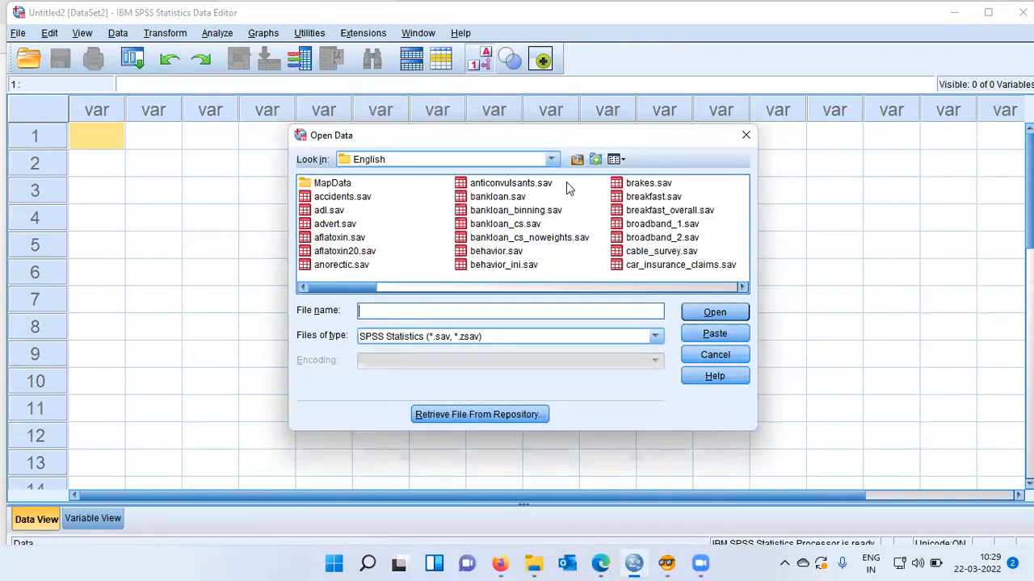
{"action": "left_click", "coordinate": [533, 211]}
{"action": "key", "text": "e"}
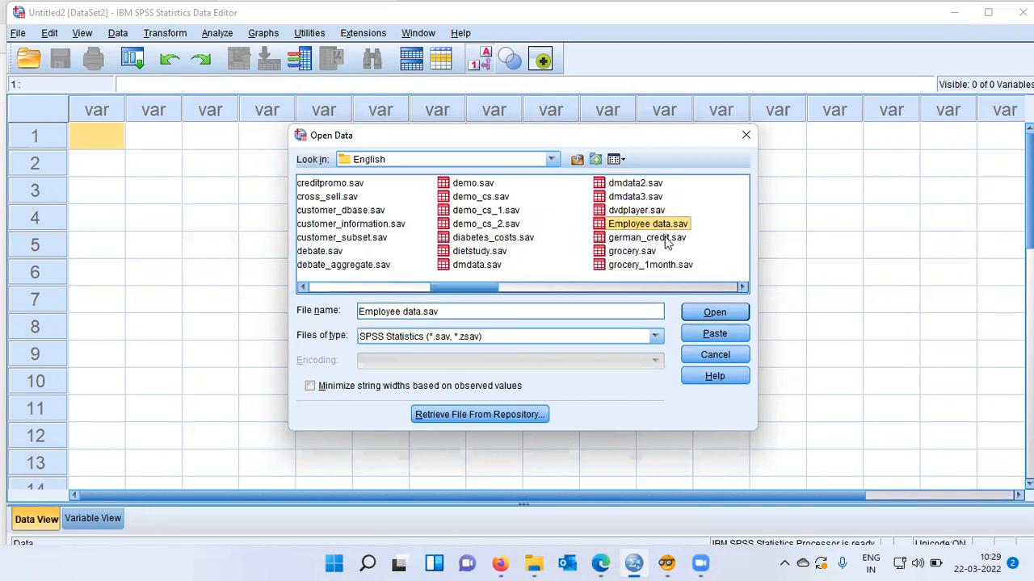
{"action": "left_click", "coordinate": [717, 313]}
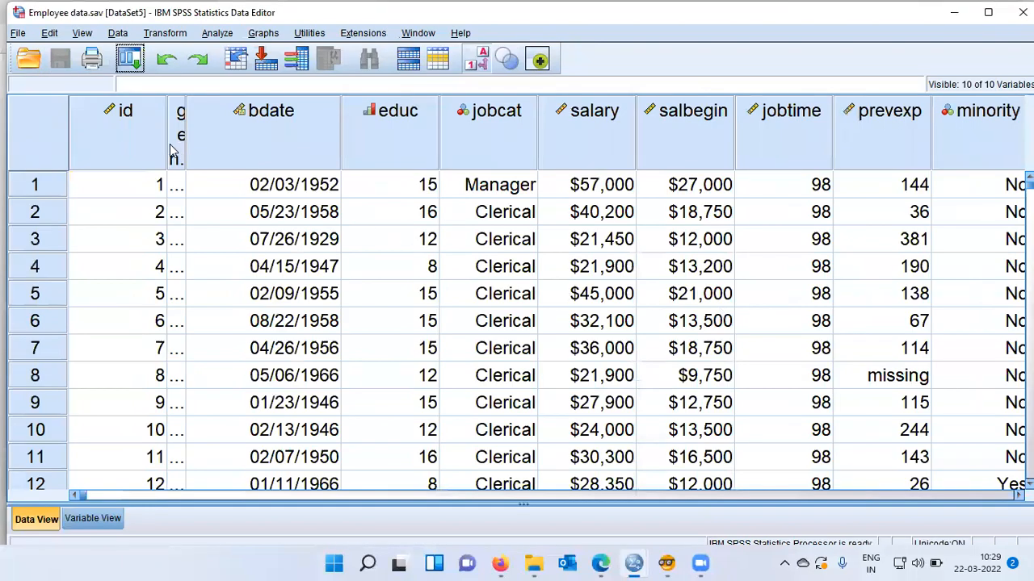
{"action": "left_click_drag", "start_coordinate": [164, 143], "coordinate": [210, 153]}
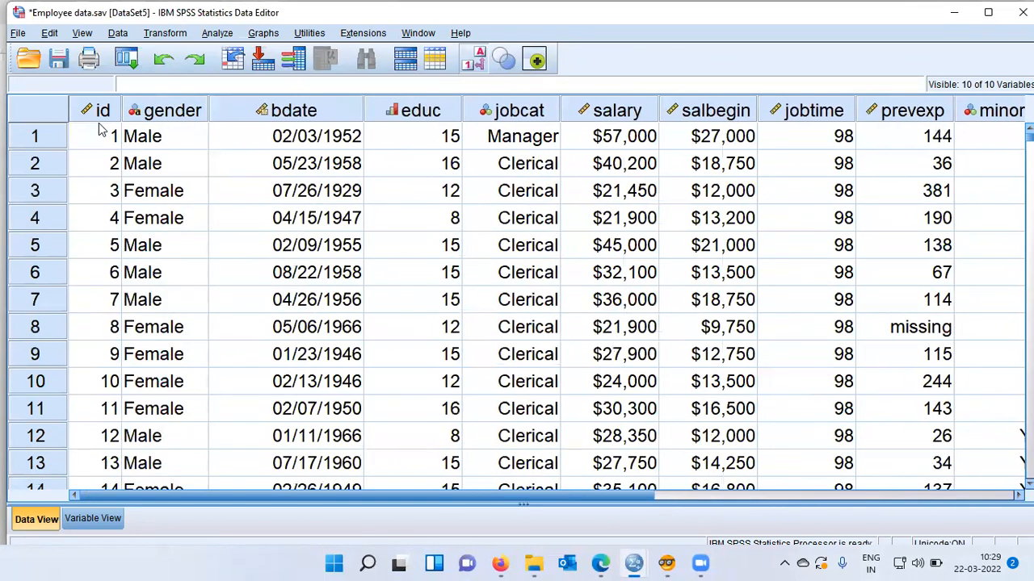
- Examine the dataset's variables one column at a time, from id and gender through salary and prevexp to minority
{"action": "left_click", "coordinate": [100, 120]}
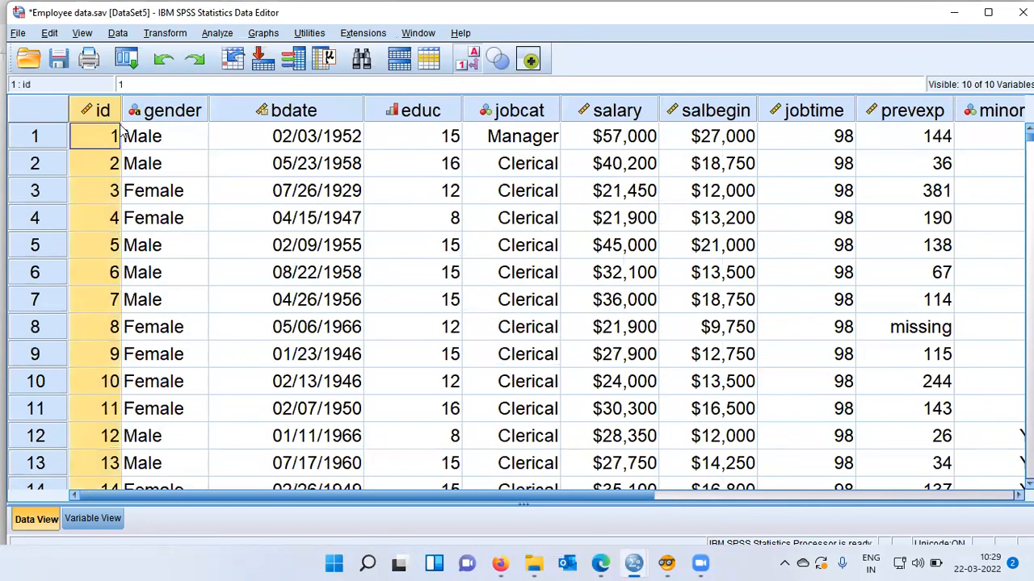
{"action": "left_click", "coordinate": [191, 117]}
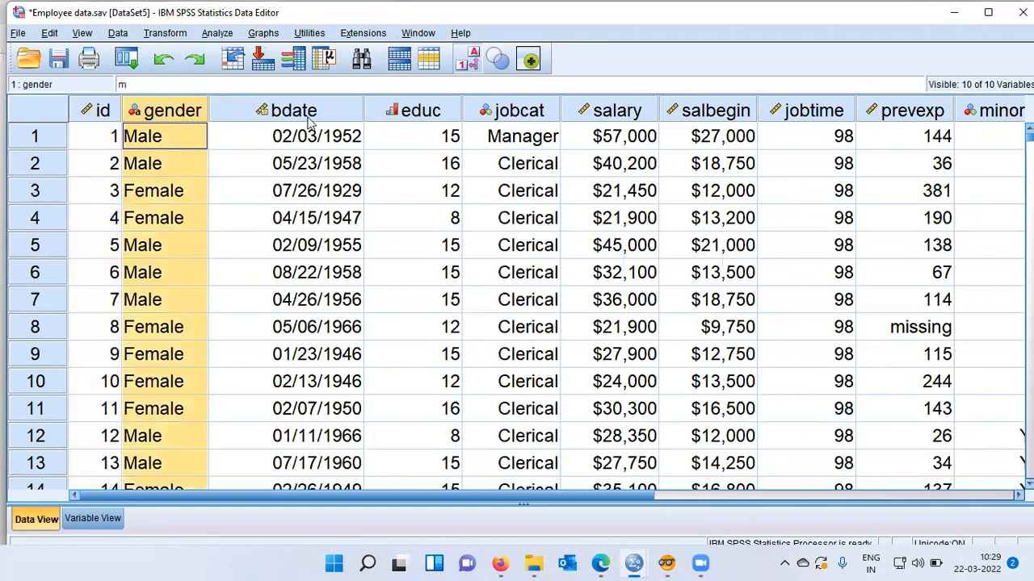
{"action": "left_click", "coordinate": [306, 118]}
{"action": "left_click", "coordinate": [413, 118]}
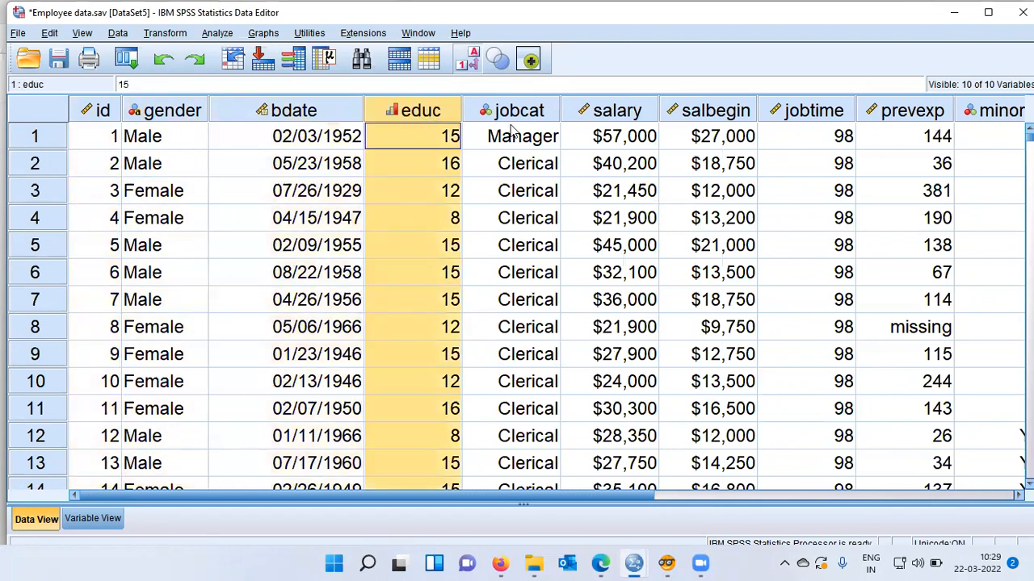
{"action": "left_click", "coordinate": [546, 121]}
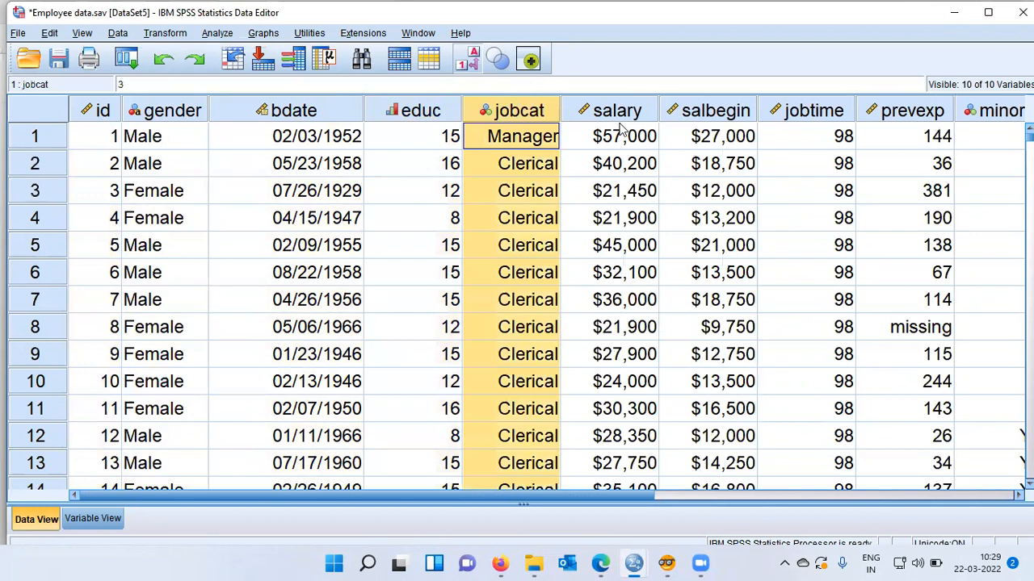
{"action": "left_click", "coordinate": [652, 119]}
{"action": "left_click", "coordinate": [715, 123]}
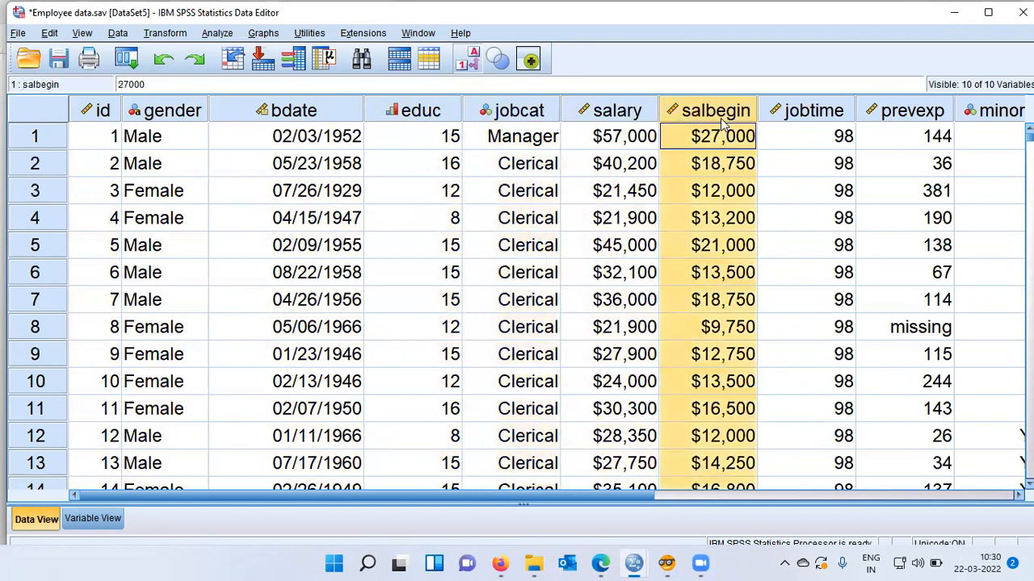
{"action": "left_click_drag", "start_coordinate": [646, 494], "coordinate": [835, 473]}
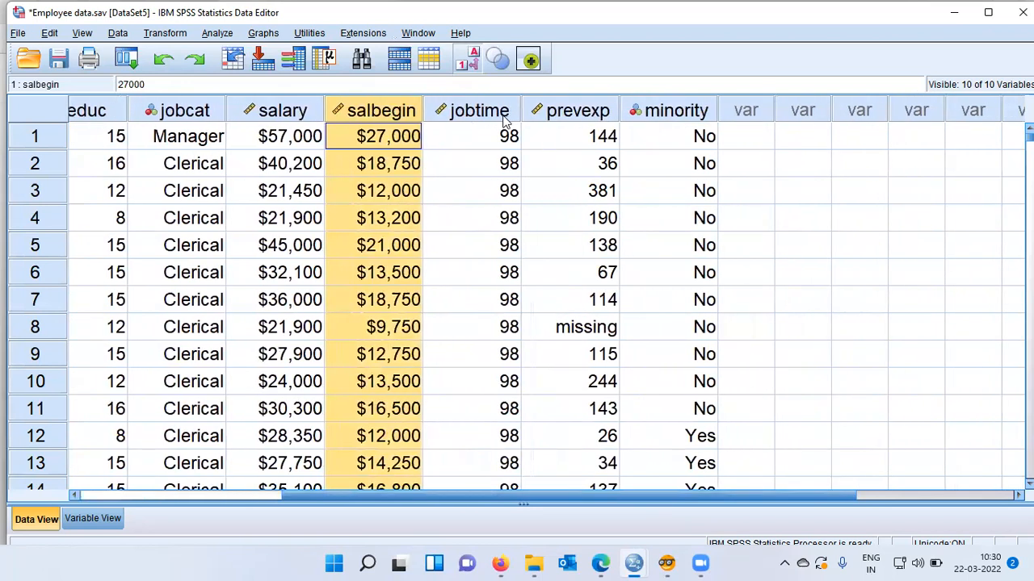
{"action": "left_click", "coordinate": [505, 120]}
{"action": "left_click", "coordinate": [567, 117]}
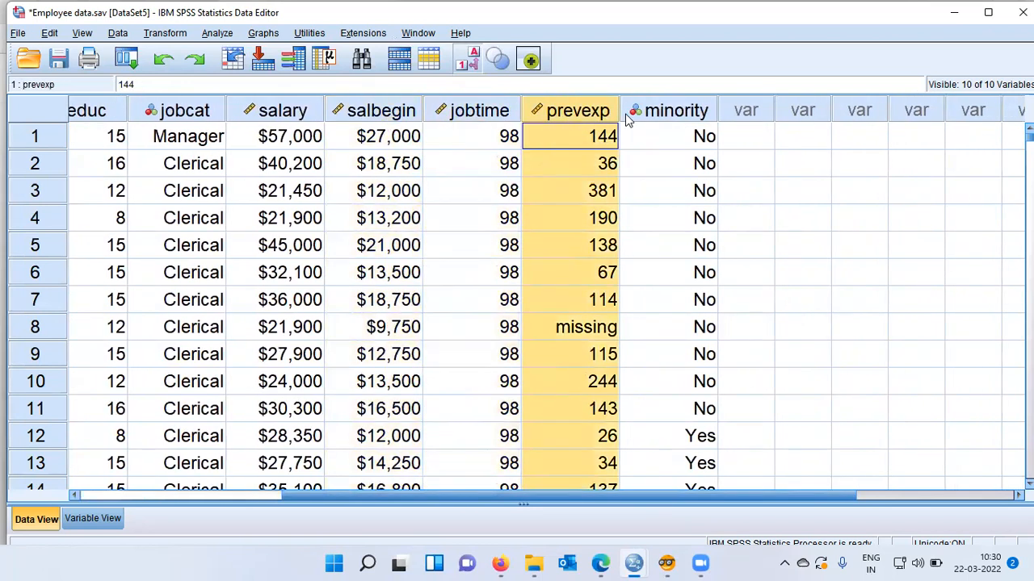
{"action": "left_click", "coordinate": [695, 111]}
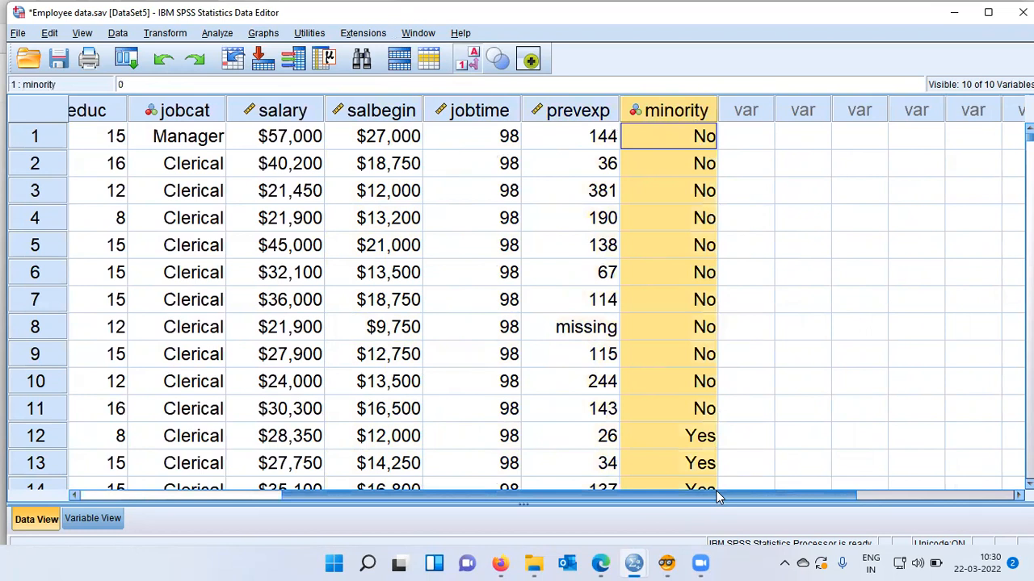
{"action": "left_click_drag", "start_coordinate": [717, 491], "coordinate": [594, 491]}
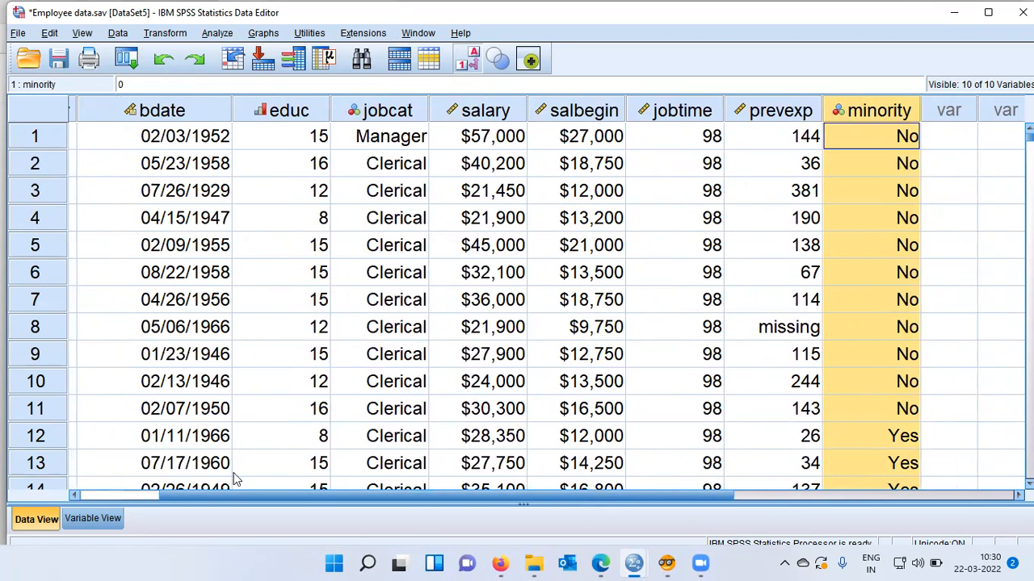
- Set up a Frequencies analysis with Employment Category [jobcat] as the analysed variable
{"action": "left_click", "coordinate": [217, 37]}
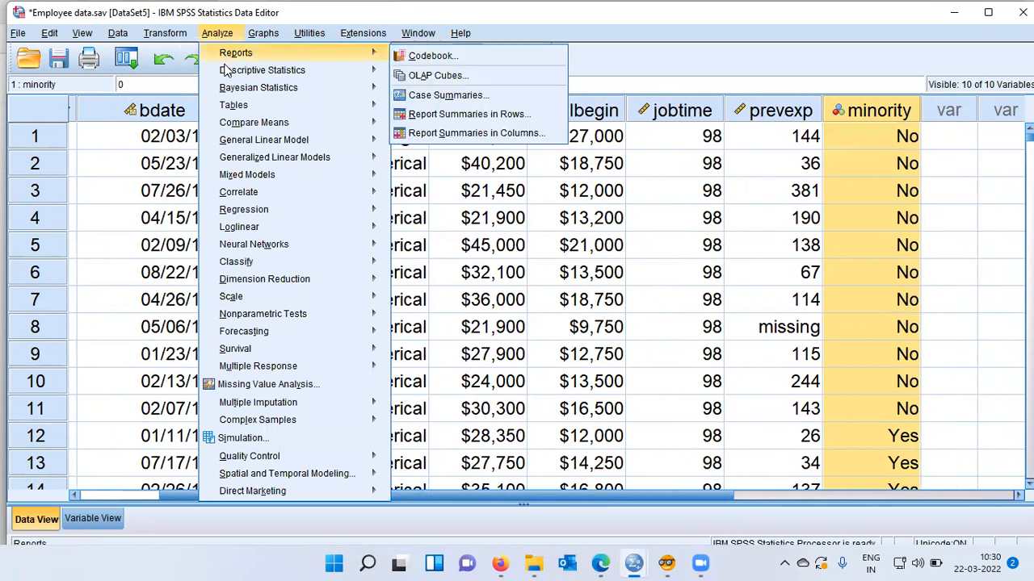
{"action": "mouse_move", "coordinate": [292, 71]}
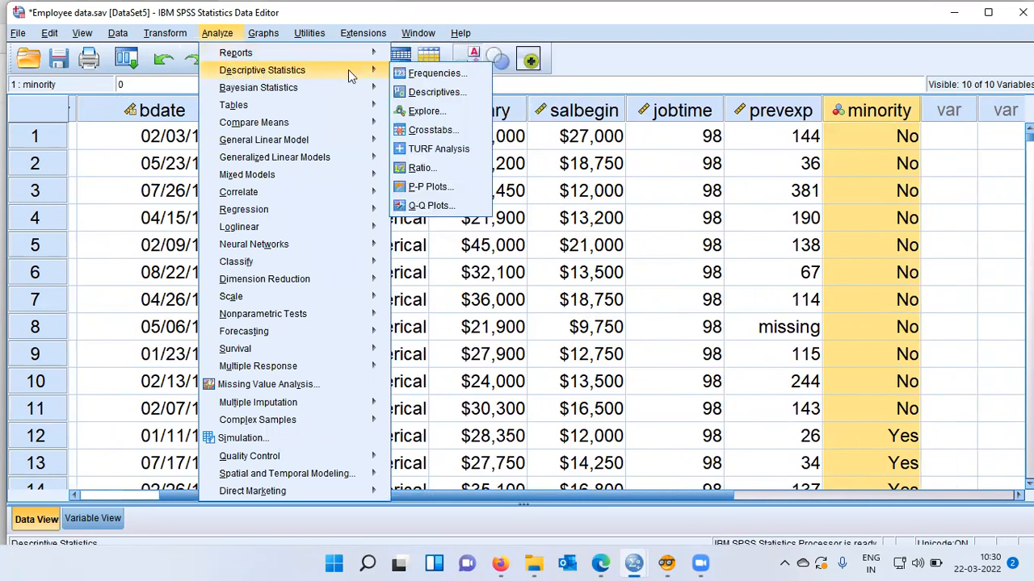
{"action": "left_click", "coordinate": [470, 75]}
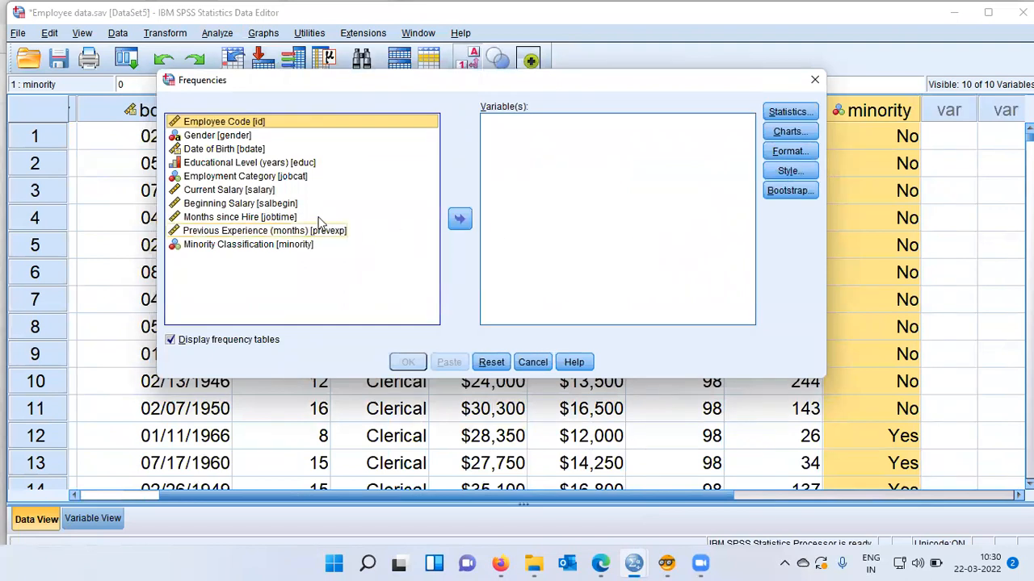
{"action": "left_click", "coordinate": [258, 177]}
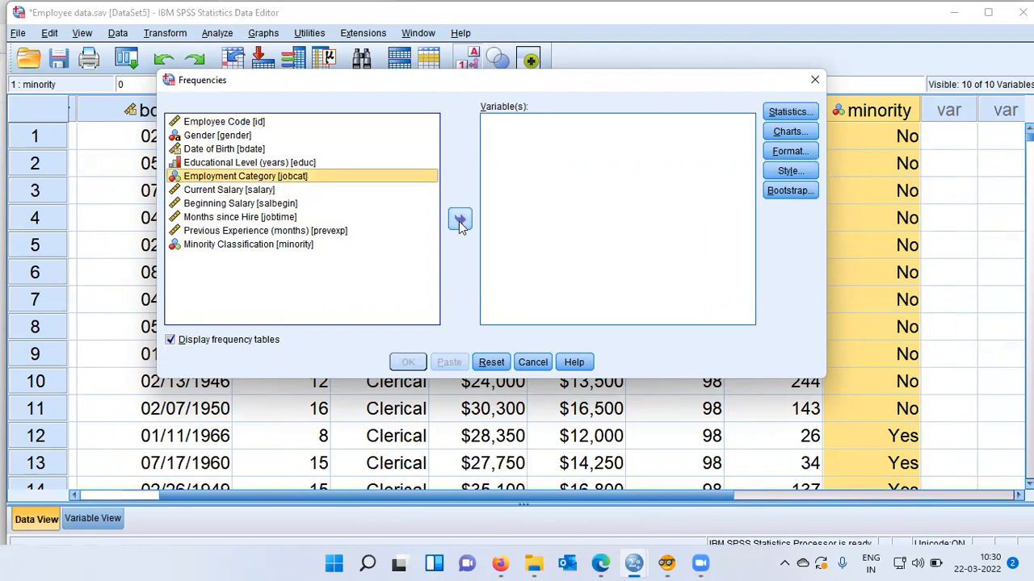
{"action": "left_click", "coordinate": [460, 220]}
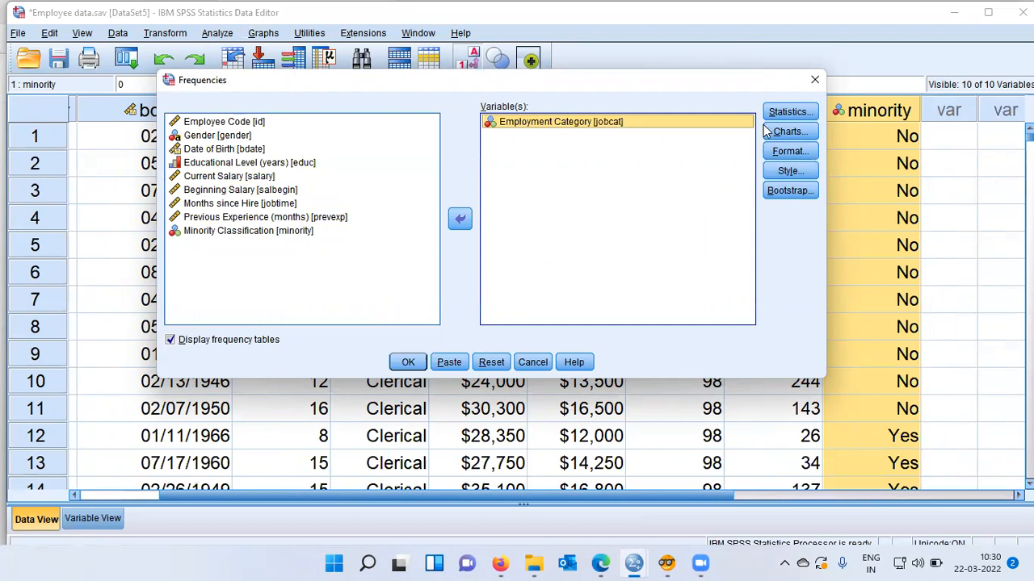
- Choose pie charts with frequencies as the chart values, and run the Frequencies analysis
{"action": "left_click", "coordinate": [807, 135]}
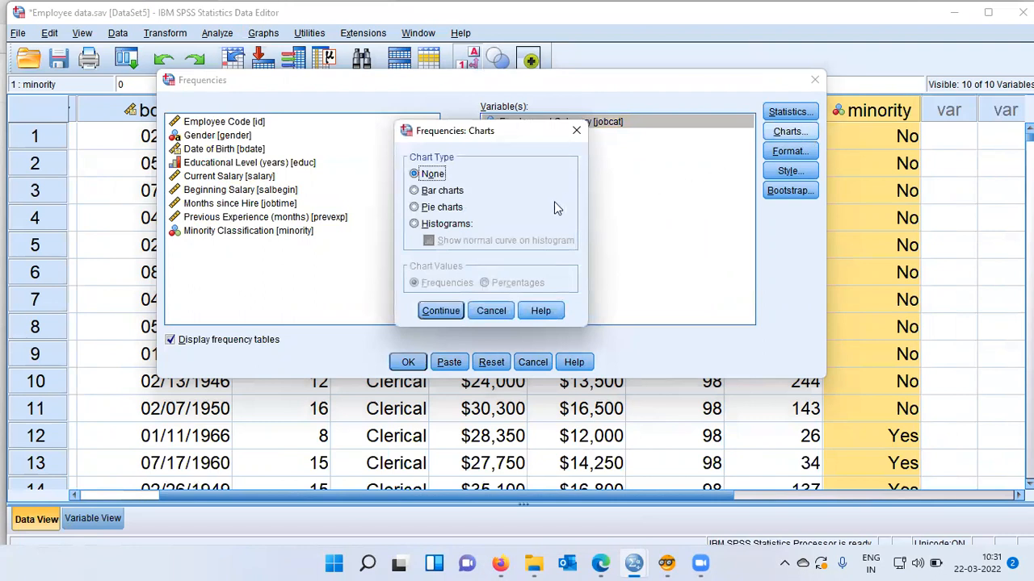
{"action": "left_click", "coordinate": [415, 192]}
{"action": "left_click", "coordinate": [415, 208]}
{"action": "left_click", "coordinate": [416, 225]}
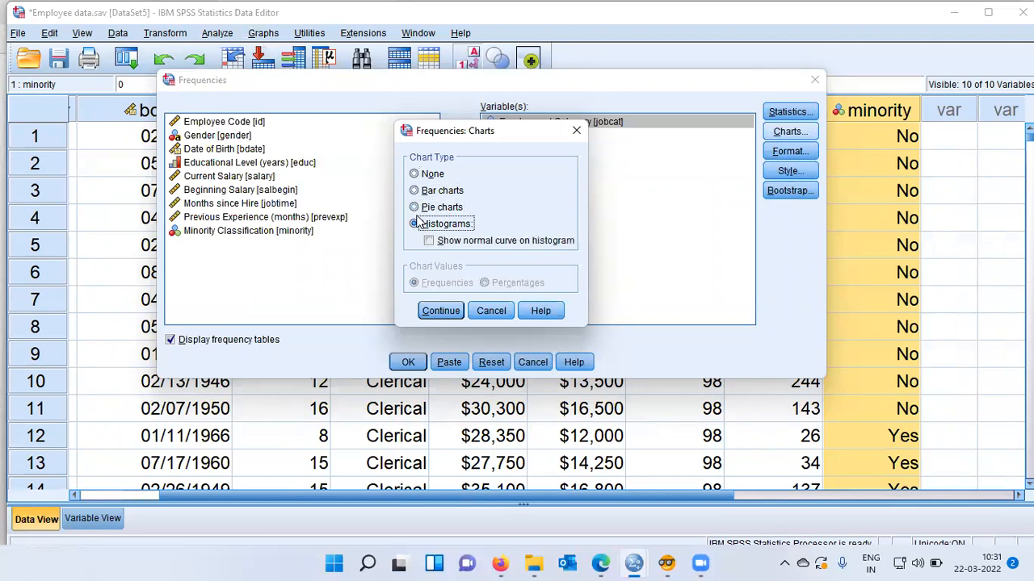
{"action": "left_click", "coordinate": [415, 208]}
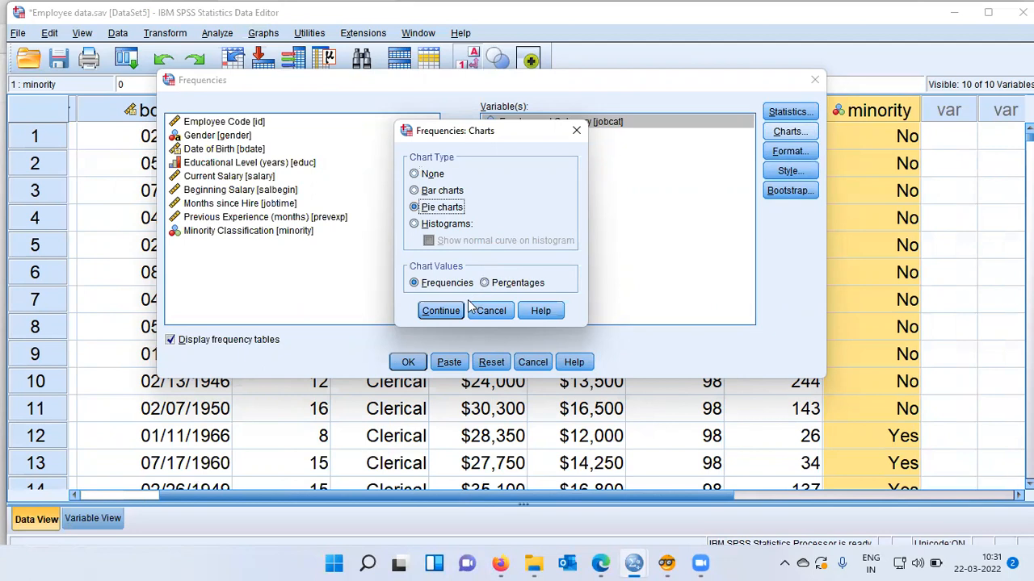
{"action": "left_click", "coordinate": [441, 311]}
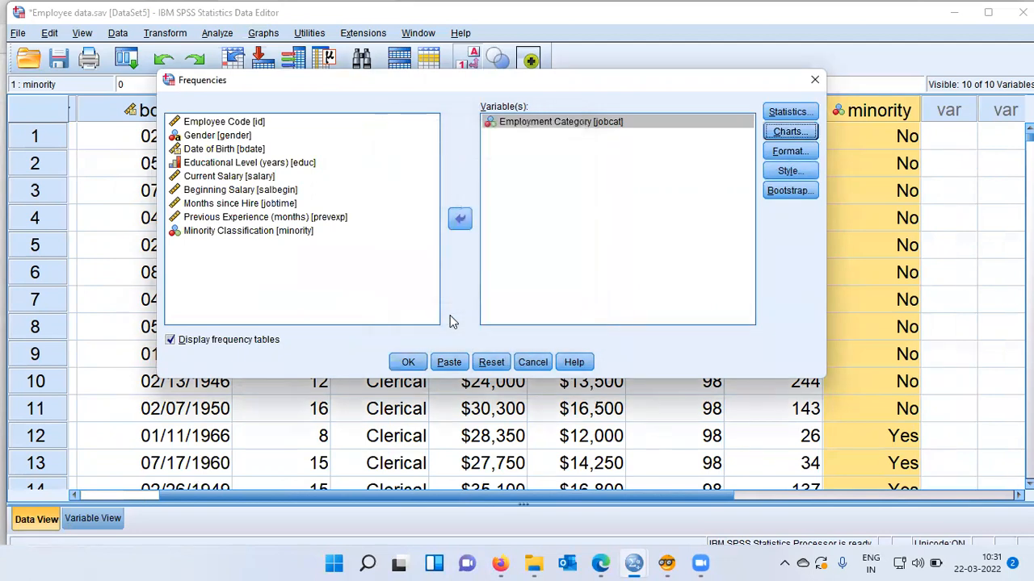
{"action": "left_click", "coordinate": [409, 363]}
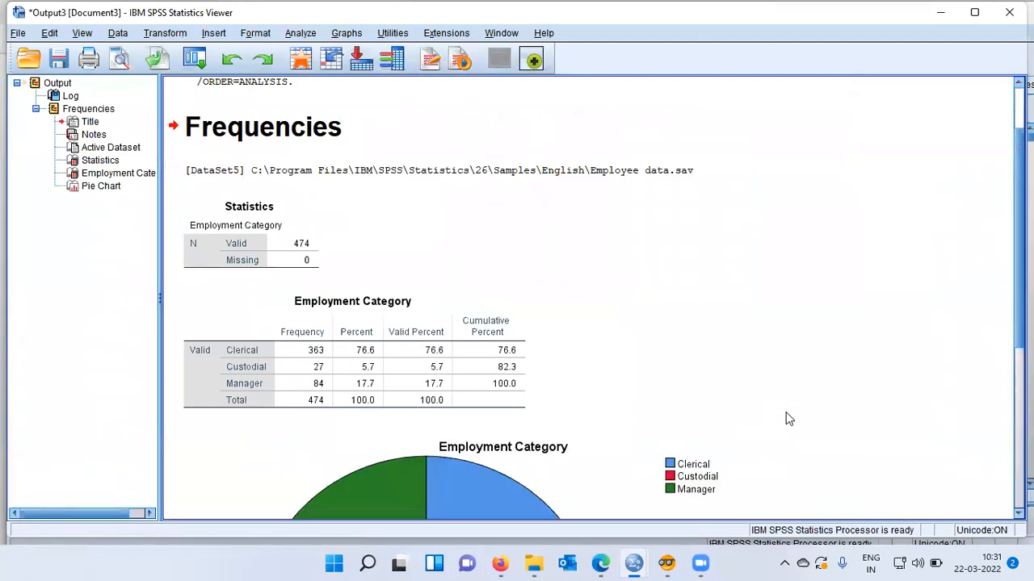
- Examine the Employment Category frequency table and compare its frequencies and percentages with the slices of the pie chart
{"action": "scroll", "coordinate": [789, 418], "scroll_direction": "down", "scroll_amount": 3}
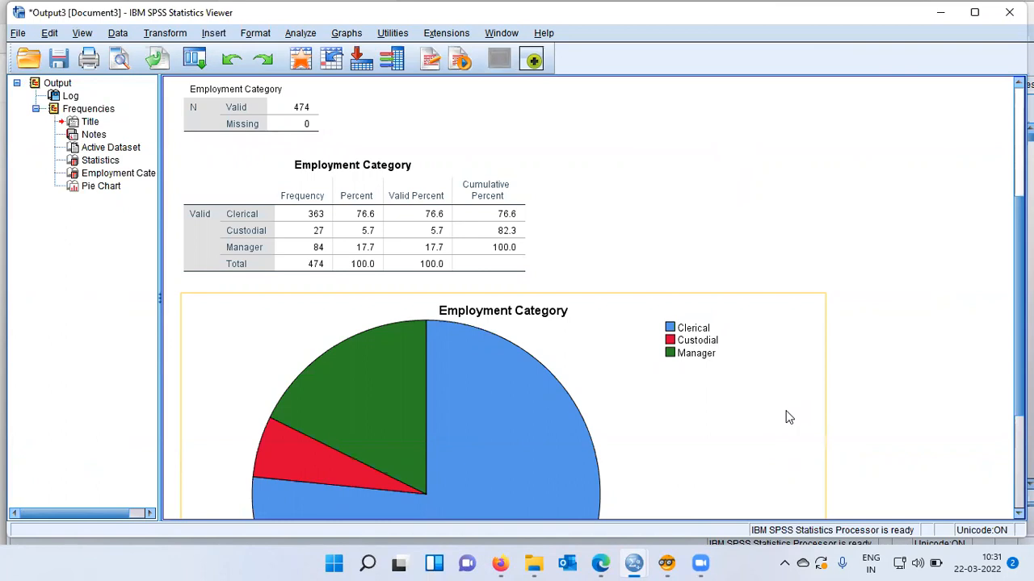
{"action": "left_click", "coordinate": [378, 263]}
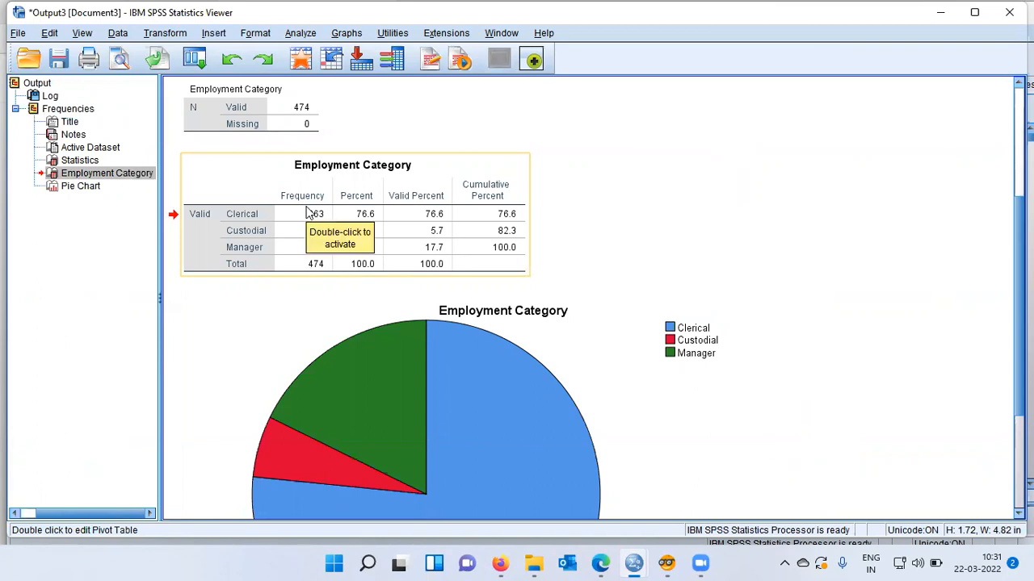
{"action": "left_click", "coordinate": [247, 231]}
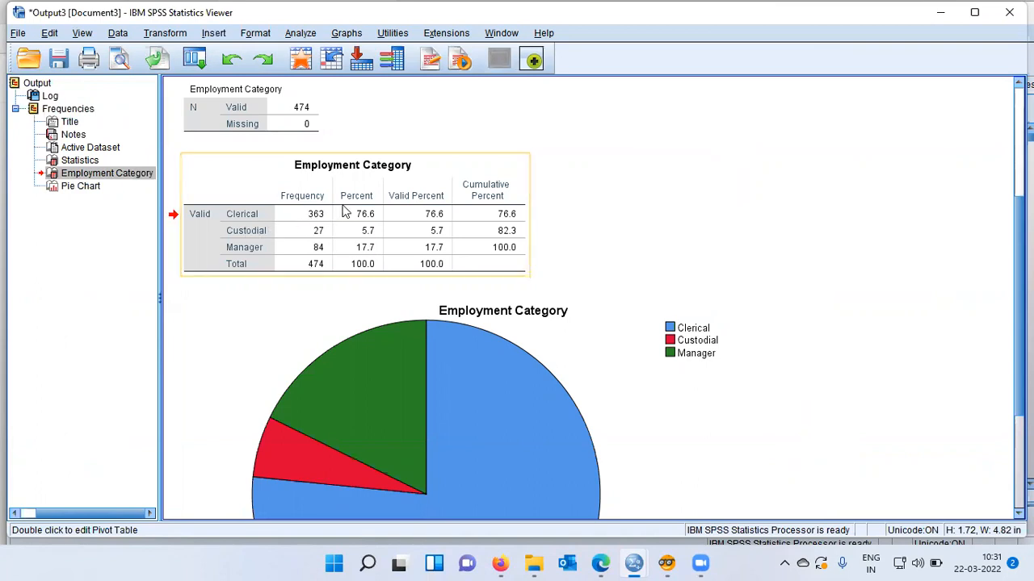
{"action": "left_click", "coordinate": [414, 201]}
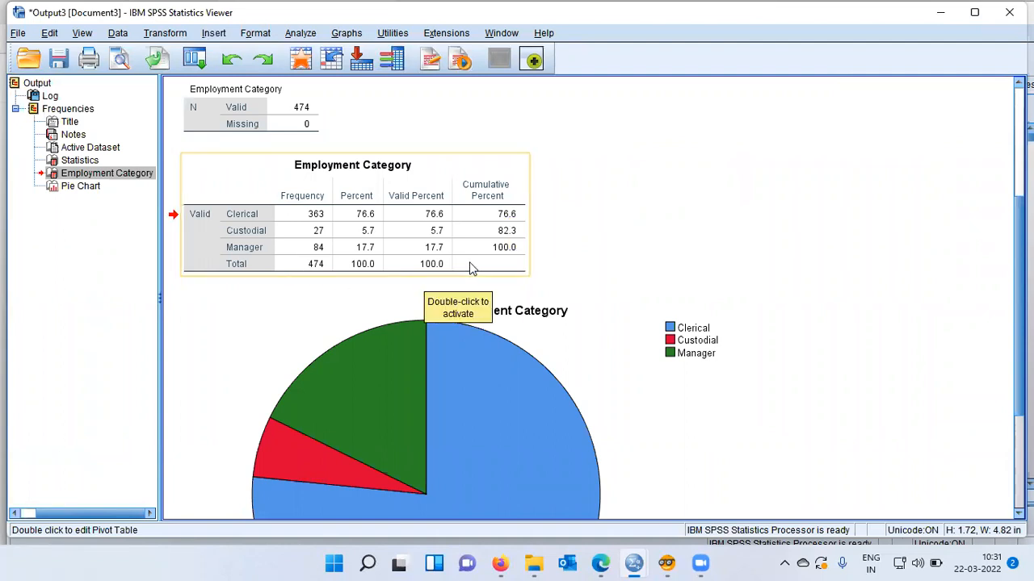
{"action": "left_click", "coordinate": [489, 375]}
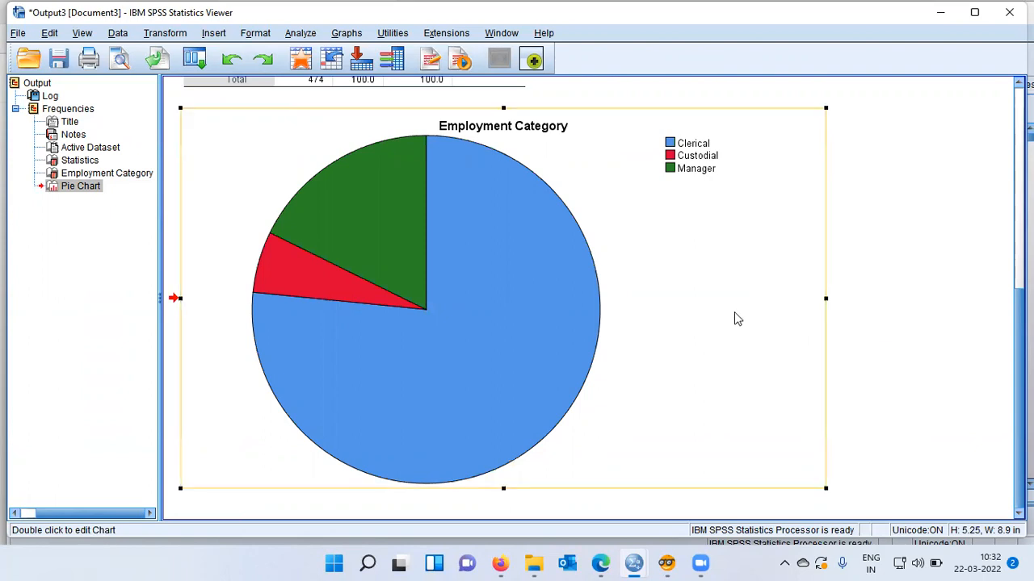
{"action": "left_click", "coordinate": [398, 263]}
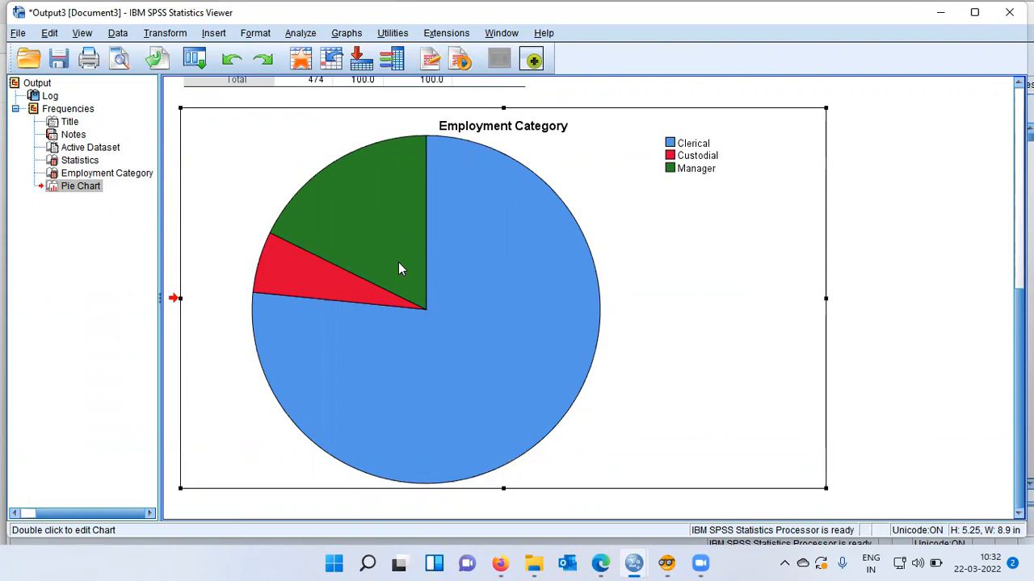
{"action": "left_click", "coordinate": [398, 261]}
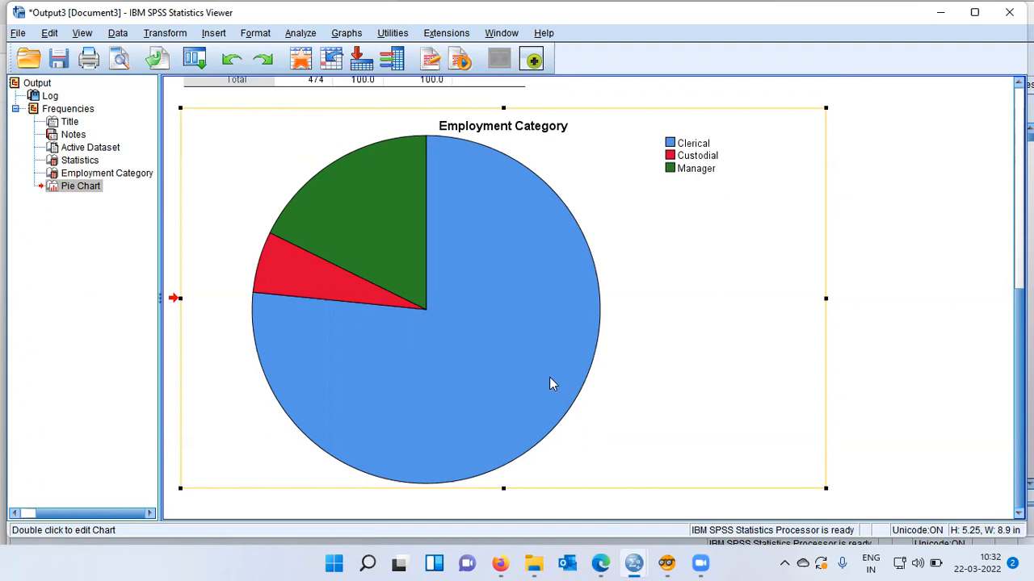
{"action": "scroll", "coordinate": [549, 377], "scroll_direction": "up", "scroll_amount": 3}
{"action": "left_click", "coordinate": [512, 218]}
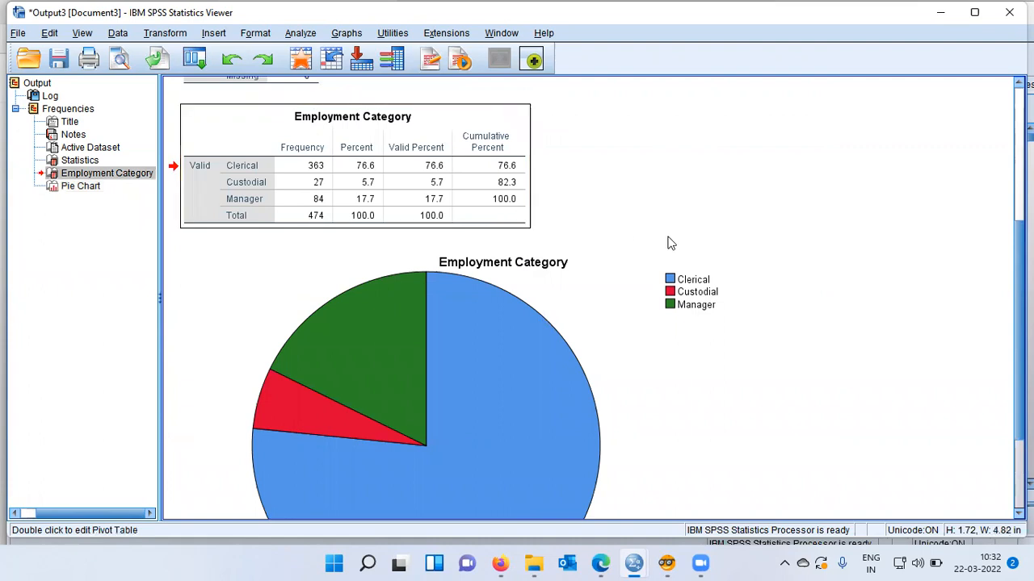
{"action": "left_click", "coordinate": [577, 347]}
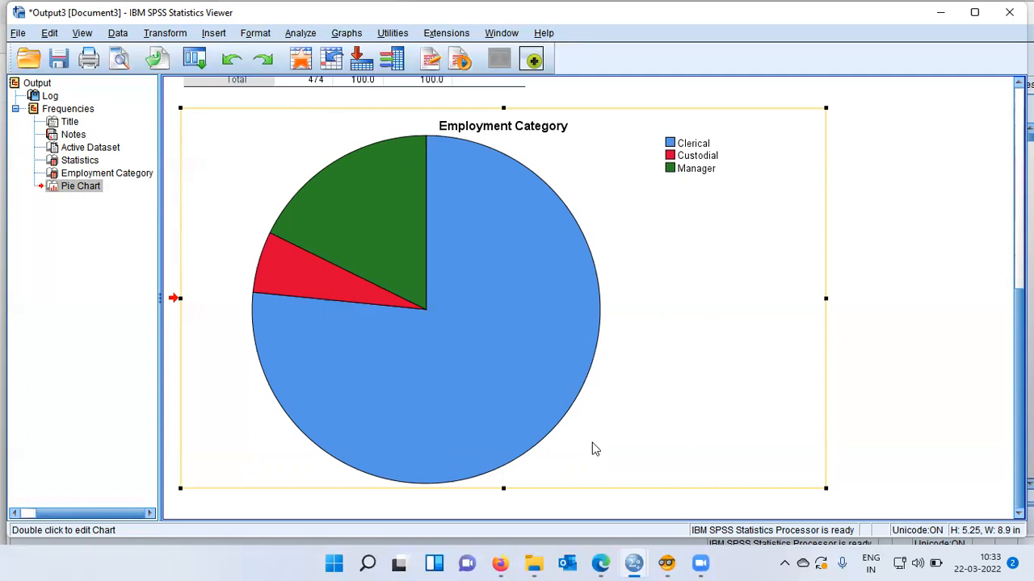
{"action": "mouse_move", "coordinate": [635, 563]}
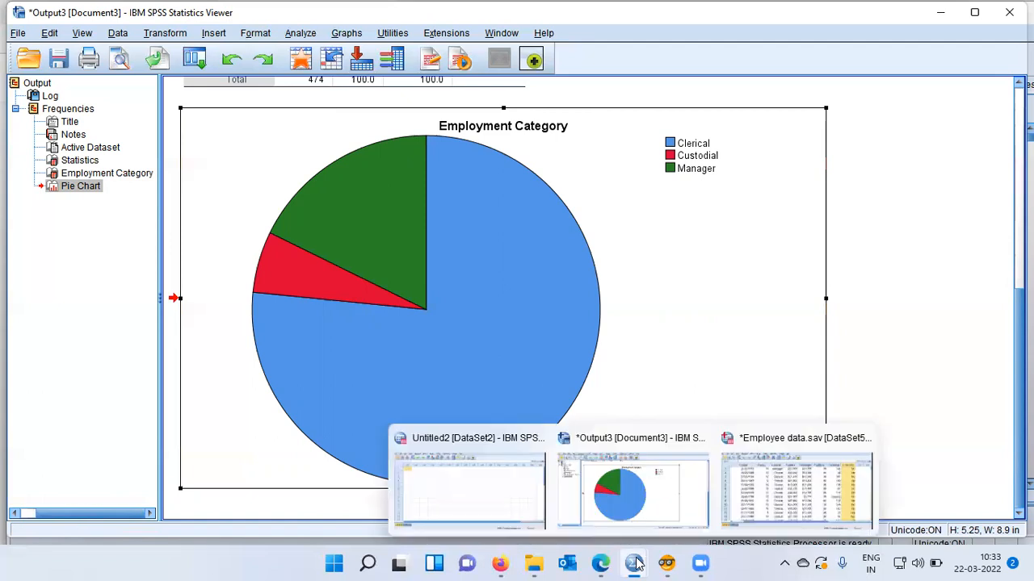
- Split the Employee data.sav dataset by Gender [gender], organizing output by groups and sorting the file by the grouping variable
{"action": "left_click", "coordinate": [788, 505]}
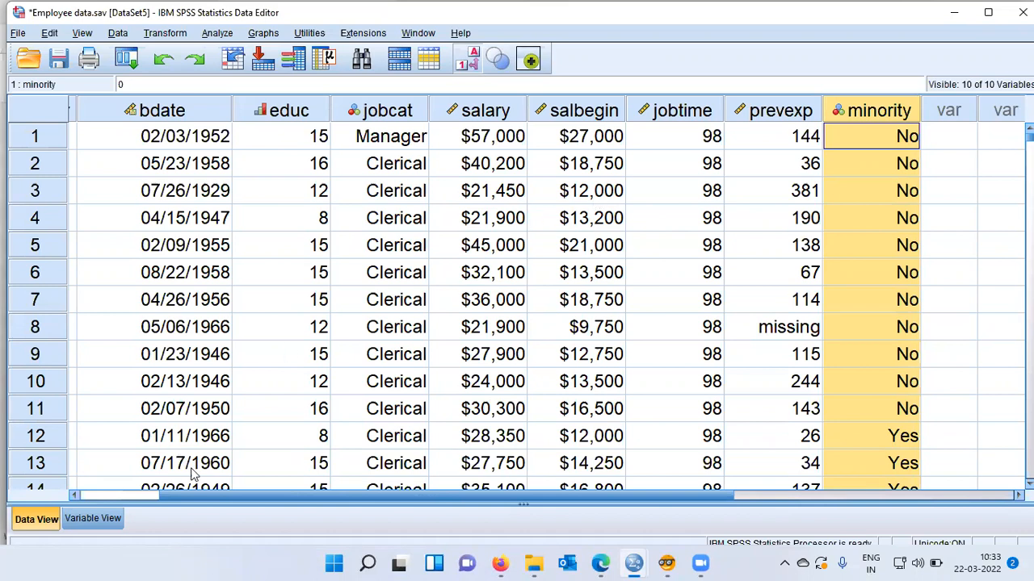
{"action": "left_click_drag", "start_coordinate": [198, 505], "coordinate": [87, 499]}
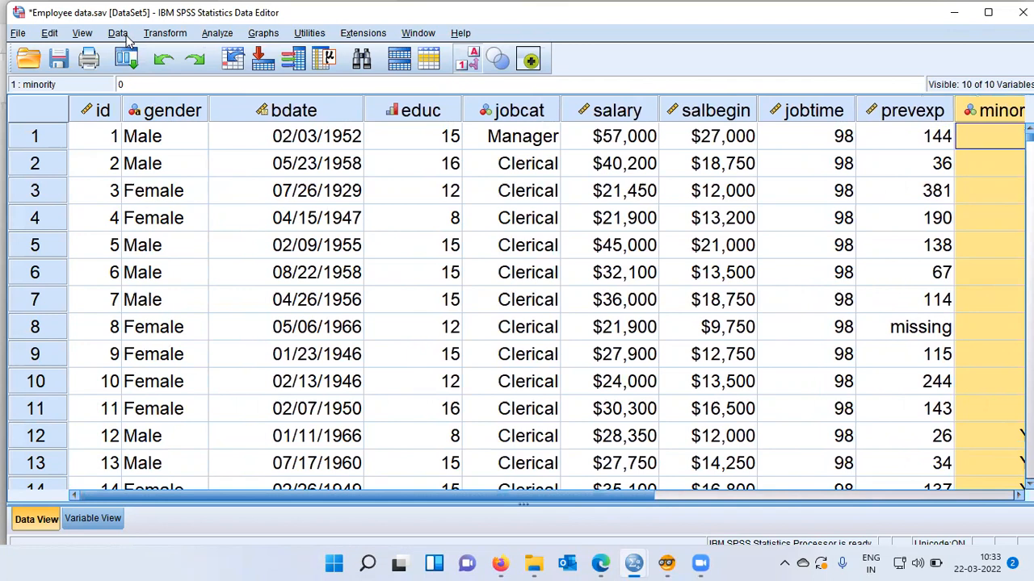
{"action": "left_click", "coordinate": [164, 32]}
{"action": "mouse_move", "coordinate": [113, 34]}
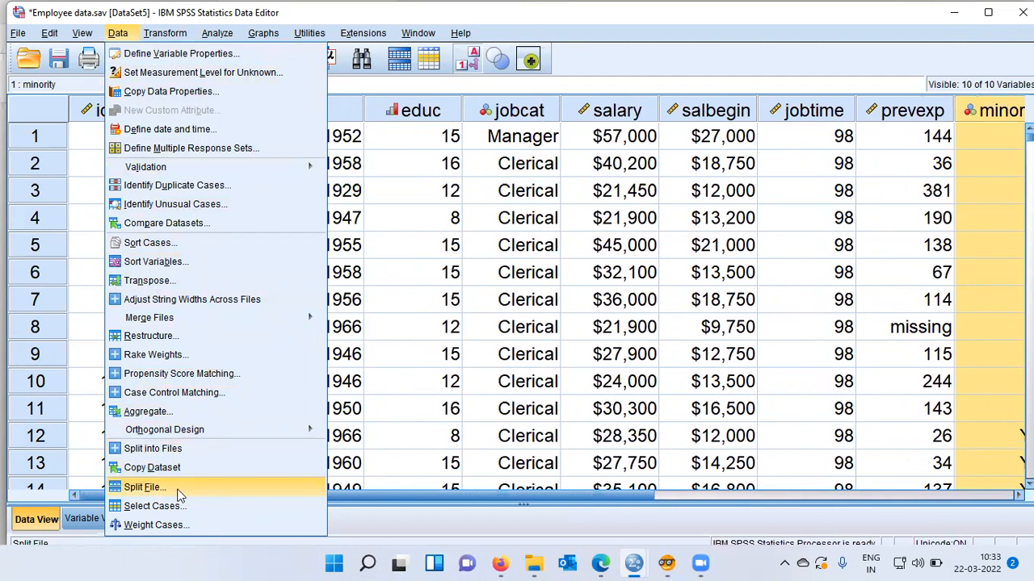
{"action": "left_click", "coordinate": [145, 487]}
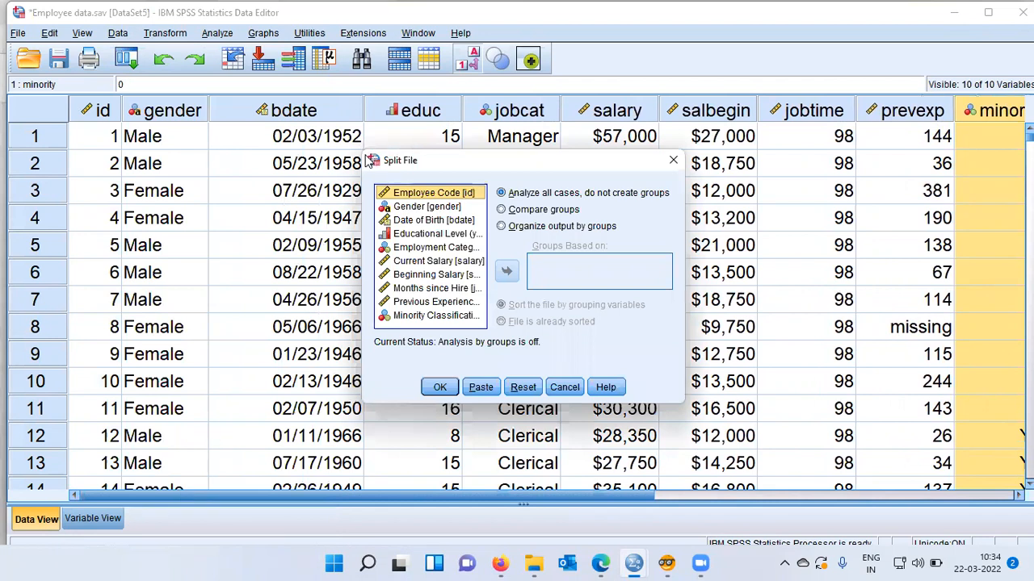
{"action": "left_click_drag", "start_coordinate": [362, 153], "coordinate": [113, 79]}
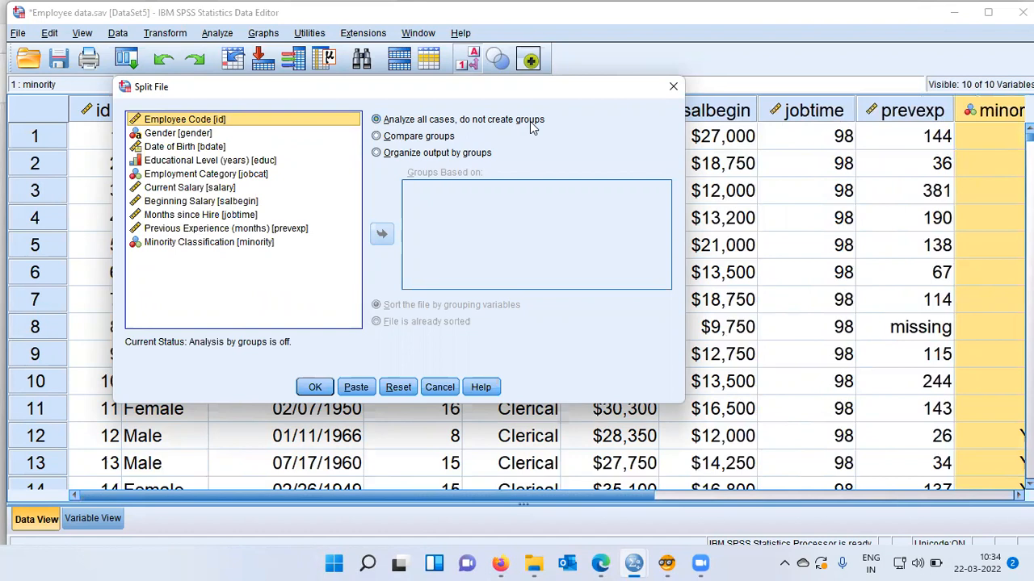
{"action": "left_click", "coordinate": [386, 140]}
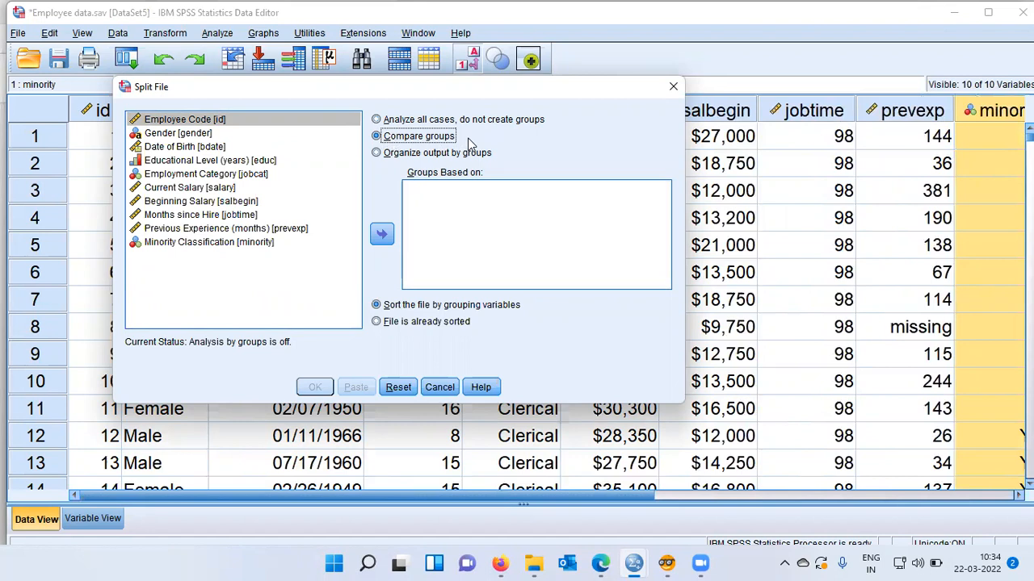
{"action": "left_click", "coordinate": [377, 154]}
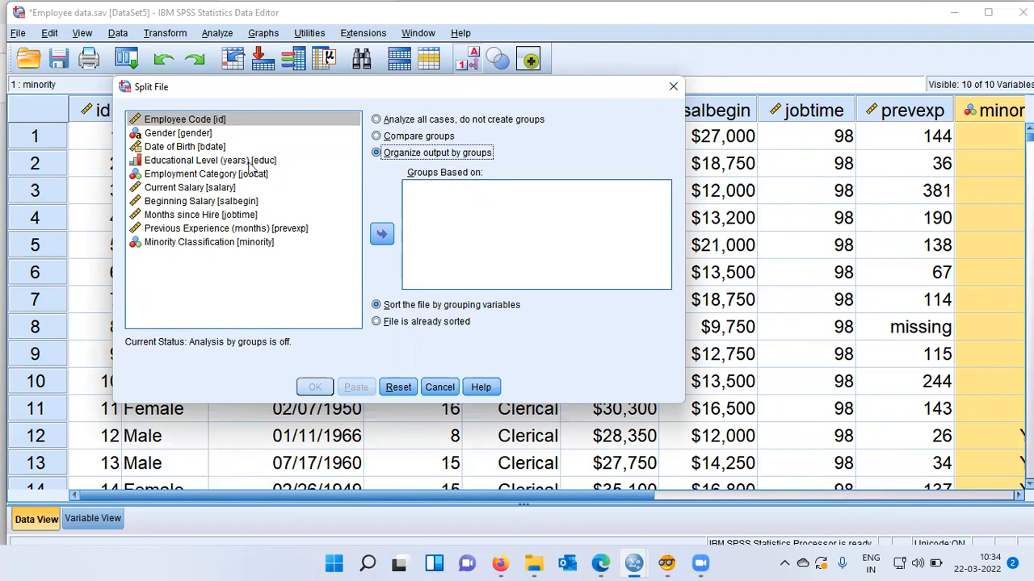
{"action": "left_click", "coordinate": [179, 134]}
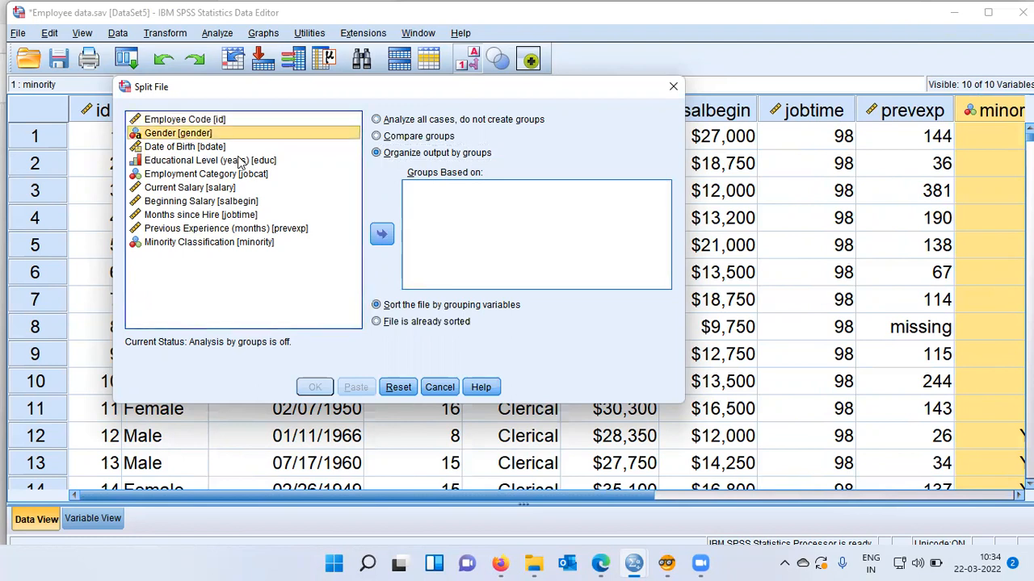
{"action": "left_click", "coordinate": [382, 235]}
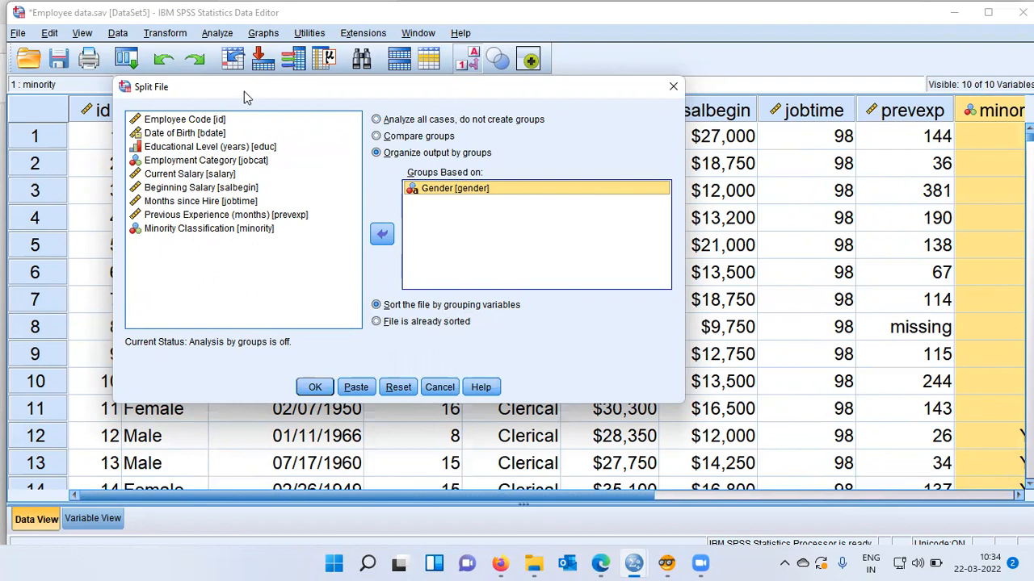
{"action": "left_click_drag", "start_coordinate": [244, 92], "coordinate": [505, 186]}
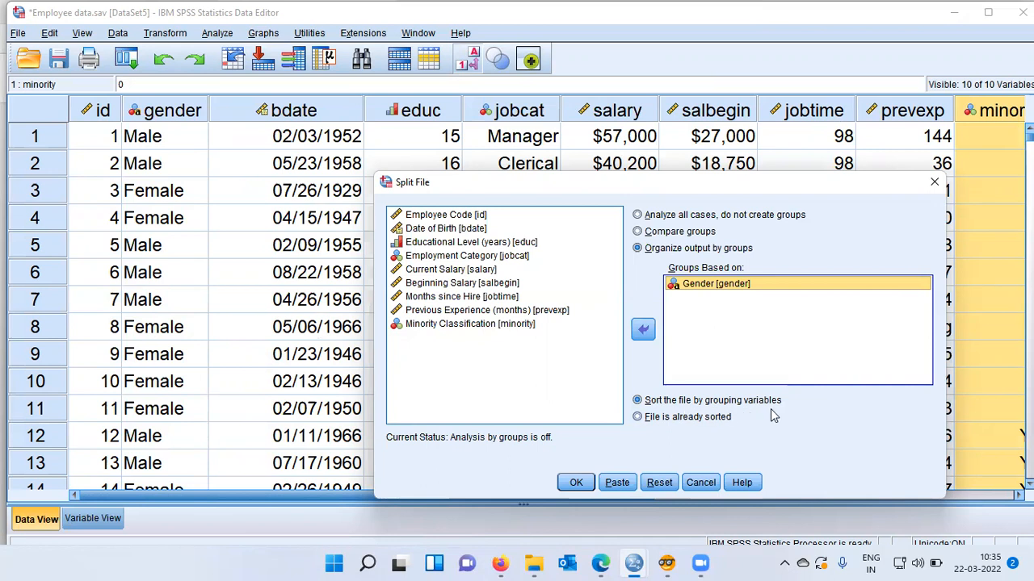
{"action": "left_click", "coordinate": [577, 483]}
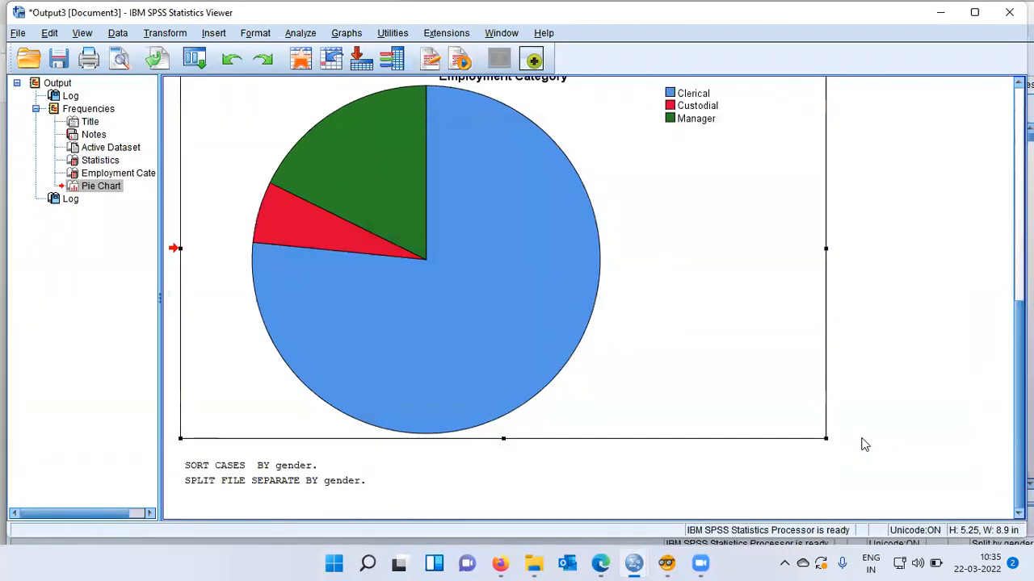
- Review the sort and split commands in the output log, and check how the cases in Employee data.sav are ordered by gender
{"action": "left_click", "coordinate": [302, 489]}
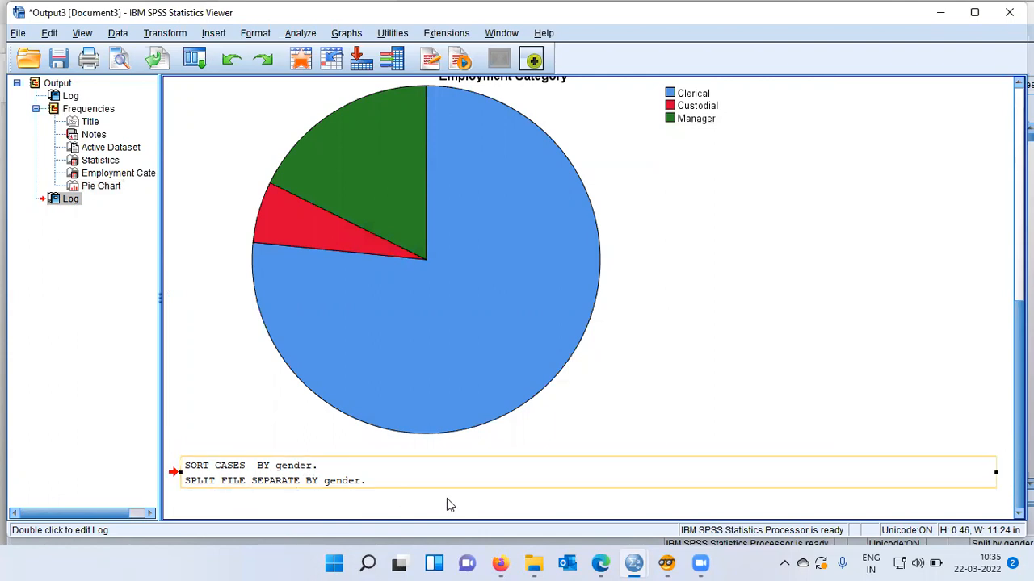
{"action": "mouse_move", "coordinate": [634, 563]}
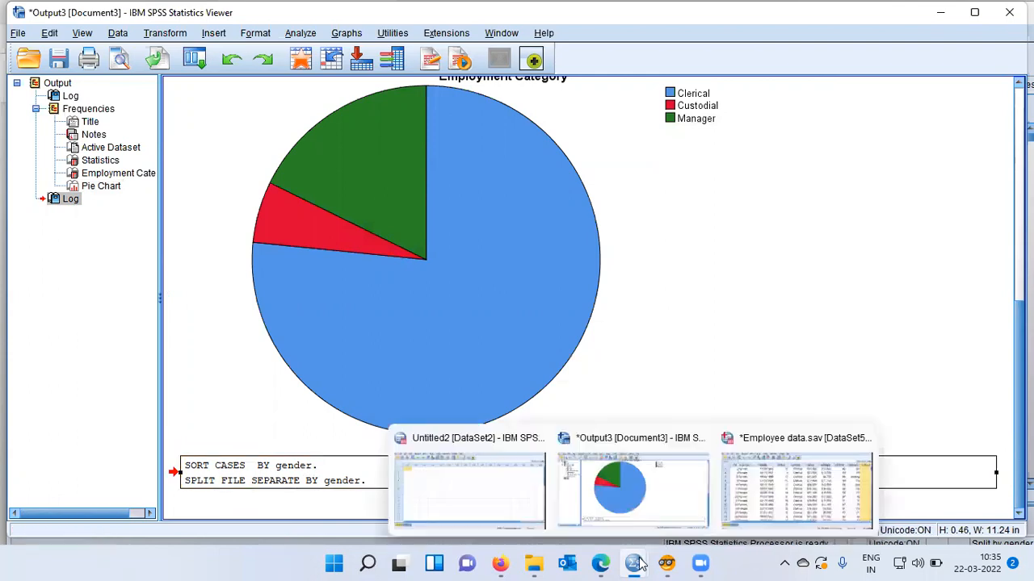
{"action": "left_click", "coordinate": [787, 507]}
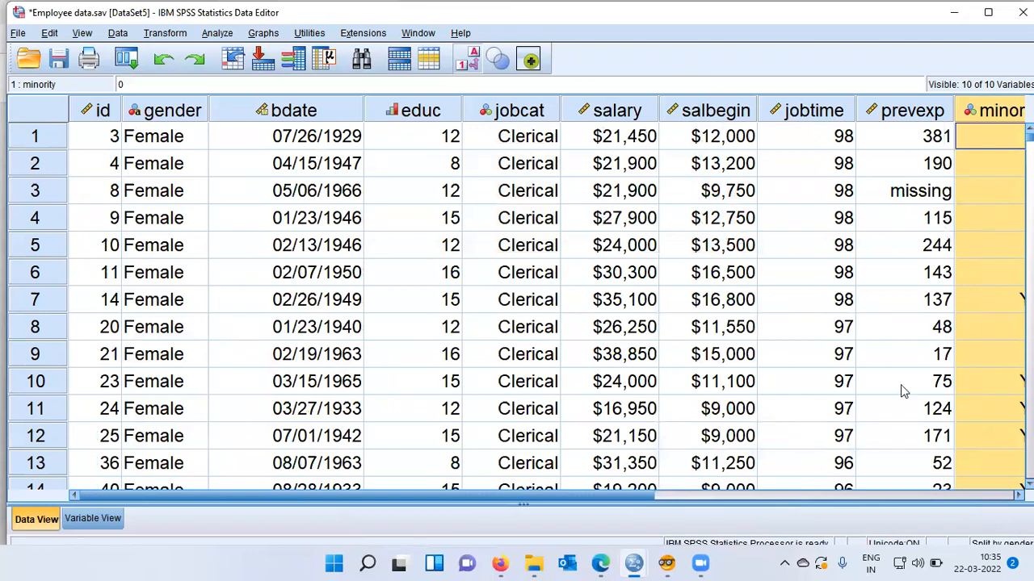
{"action": "left_click", "coordinate": [990, 16]}
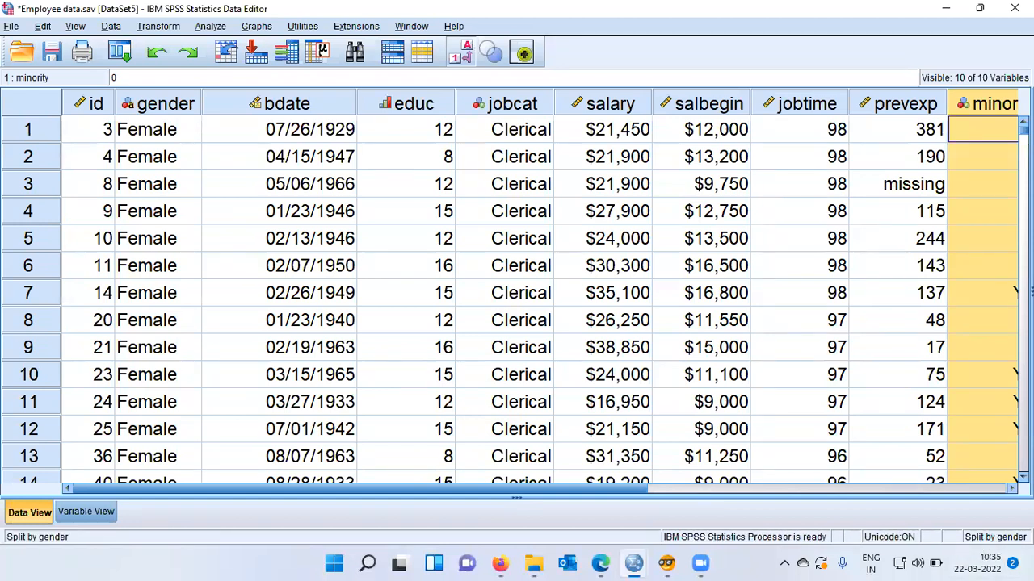
{"action": "left_click", "coordinate": [155, 112]}
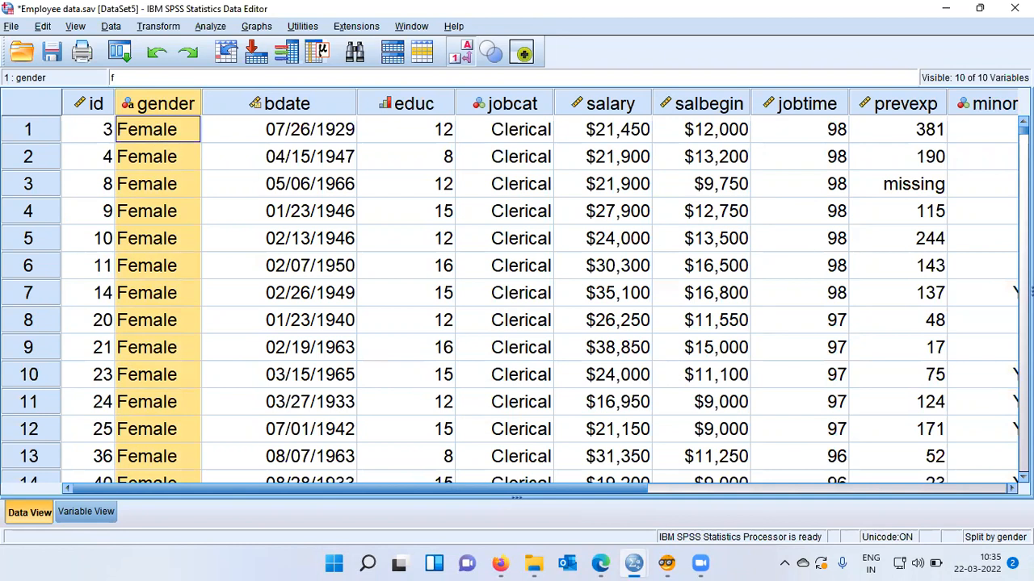
{"action": "scroll", "coordinate": [517, 299], "scroll_direction": "down", "scroll_amount": 20}
{"action": "scroll", "coordinate": [517, 298], "scroll_direction": "down", "scroll_amount": 12}
{"action": "scroll", "coordinate": [517, 299], "scroll_direction": "down", "scroll_amount": 20}
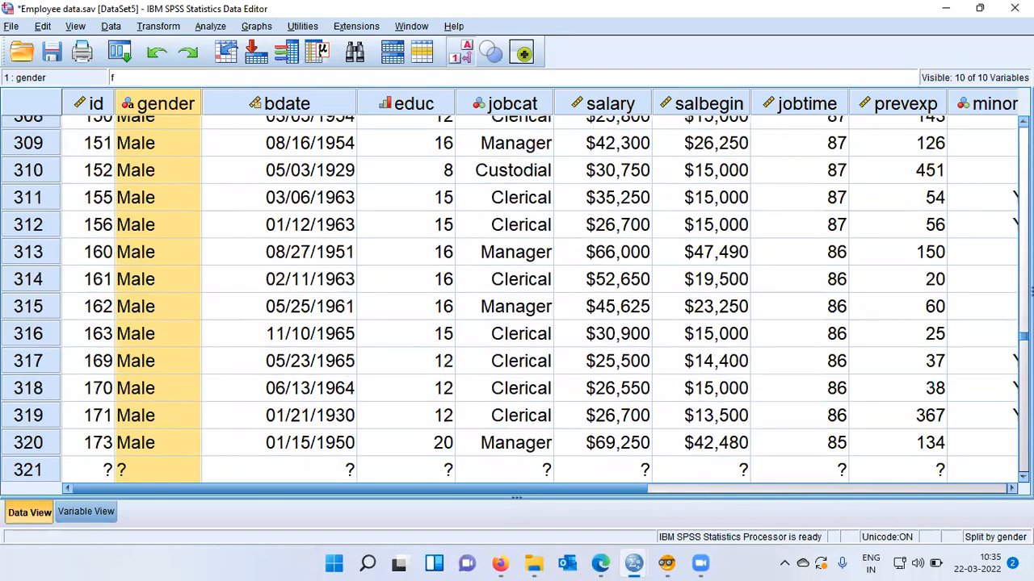
{"action": "scroll", "coordinate": [517, 299], "scroll_direction": "down", "scroll_amount": 20}
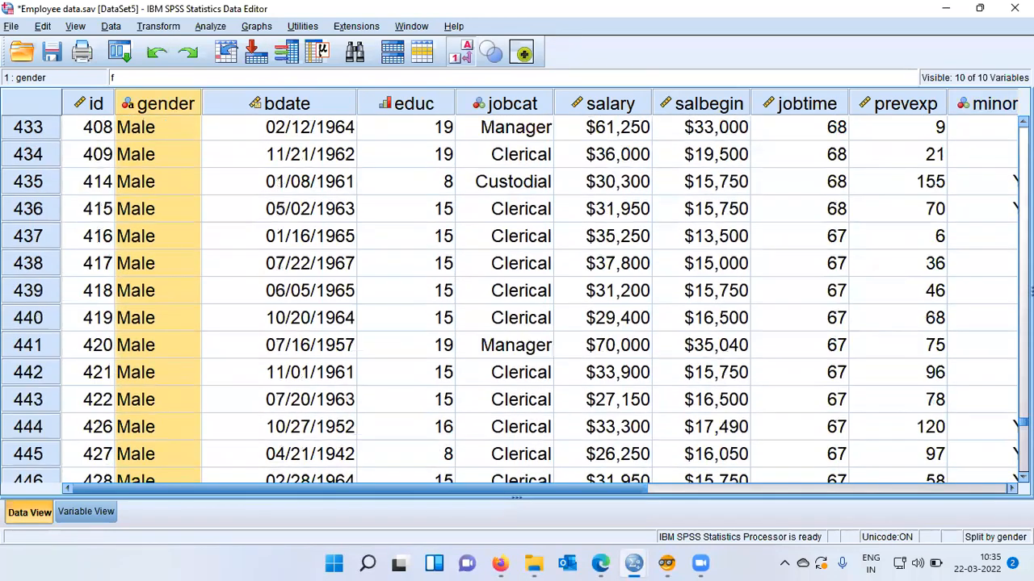
{"action": "scroll", "coordinate": [517, 299], "scroll_direction": "up", "scroll_amount": 20}
{"action": "scroll", "coordinate": [517, 298], "scroll_direction": "up", "scroll_amount": 6}
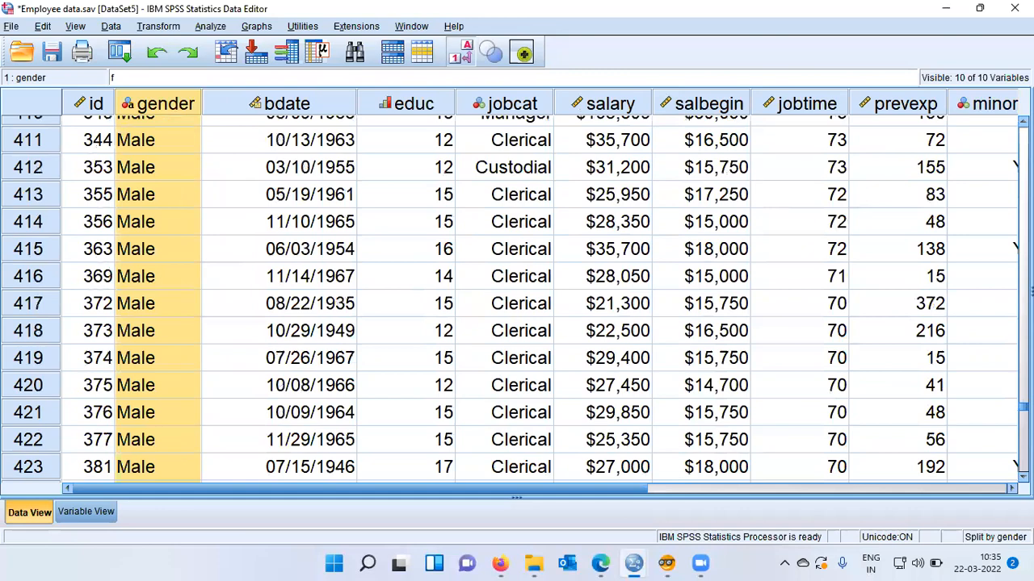
{"action": "scroll", "coordinate": [517, 299], "scroll_direction": "up", "scroll_amount": 20}
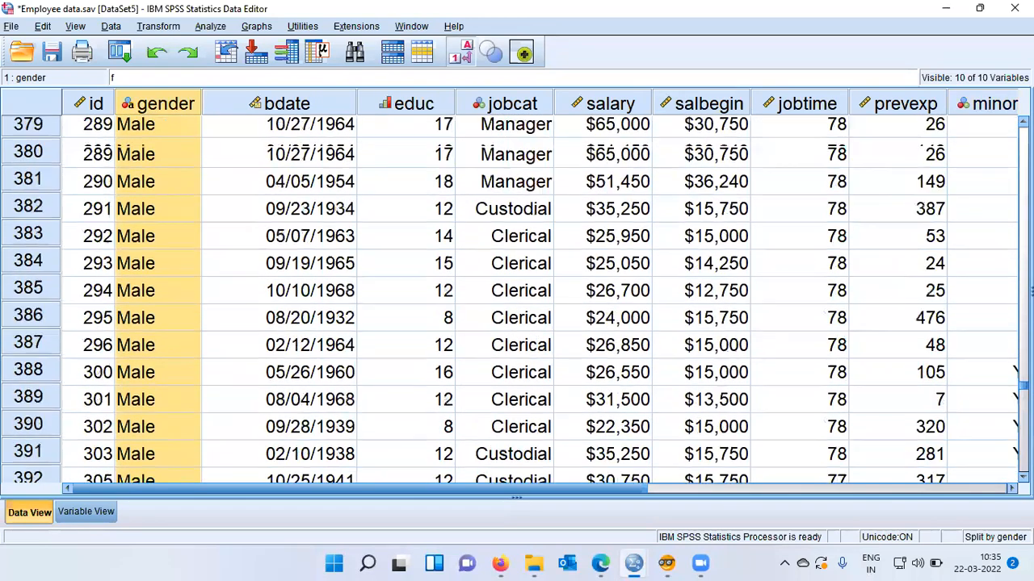
{"action": "scroll", "coordinate": [1007, 225], "scroll_direction": "up", "scroll_amount": 20}
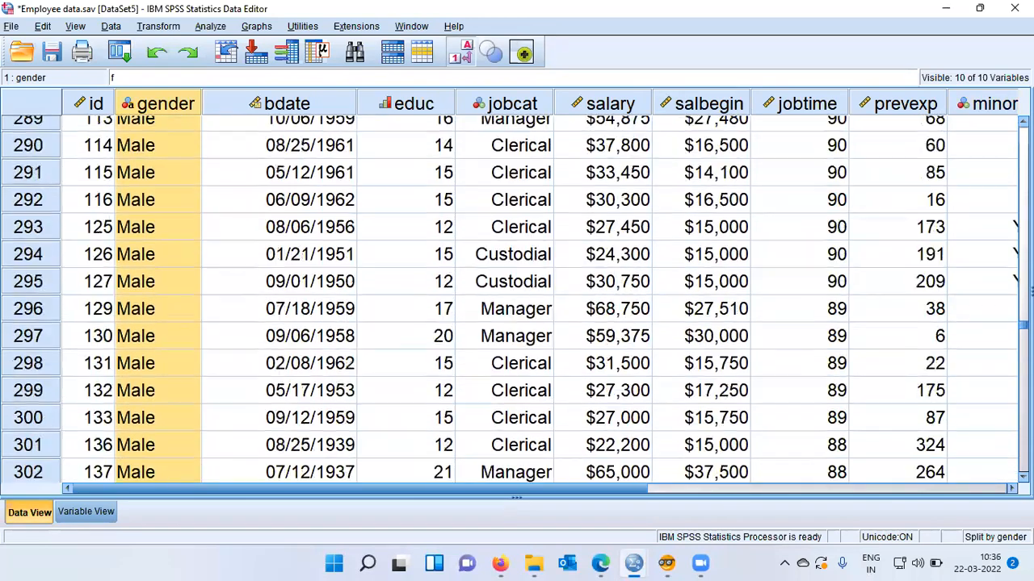
{"action": "scroll", "coordinate": [1007, 225], "scroll_direction": "up", "scroll_amount": 20}
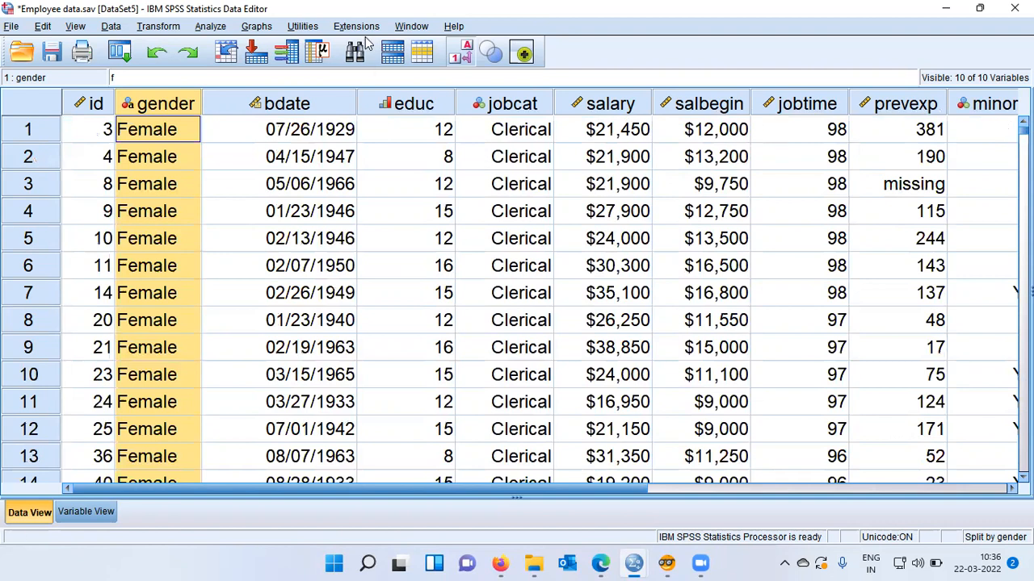
- Run the Frequencies analysis on Employment Category [jobcat] with frequency tables and pie charts using frequencies as chart values
{"action": "key", "text": "alt+a"}
{"action": "mouse_move", "coordinate": [229, 65]}
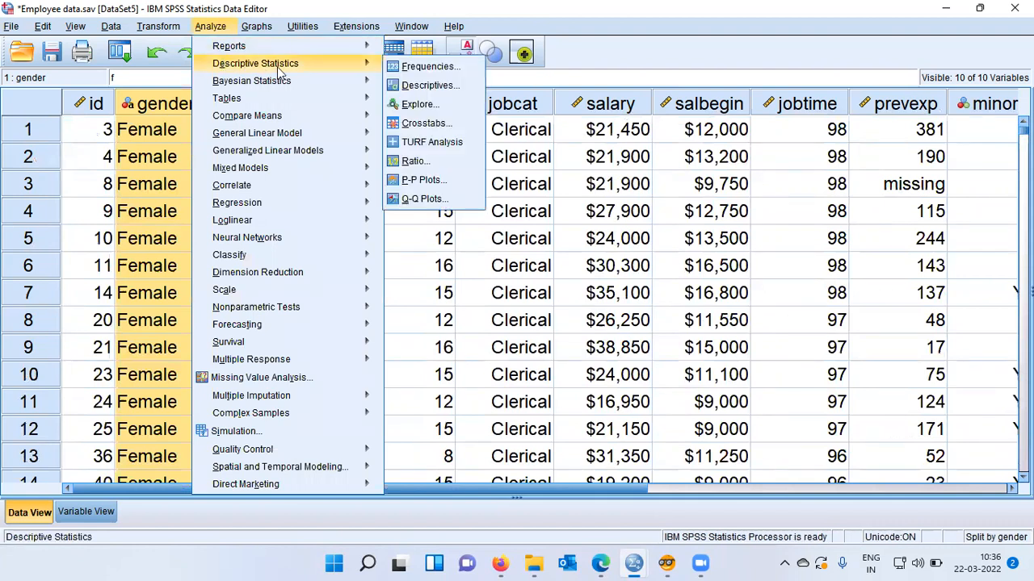
{"action": "left_click", "coordinate": [430, 67]}
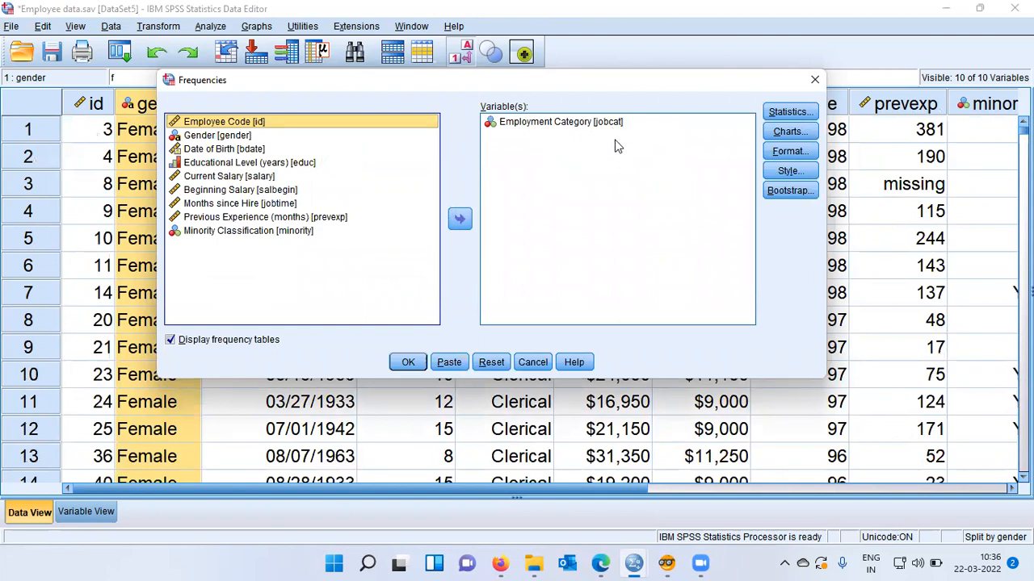
{"action": "left_click", "coordinate": [789, 134]}
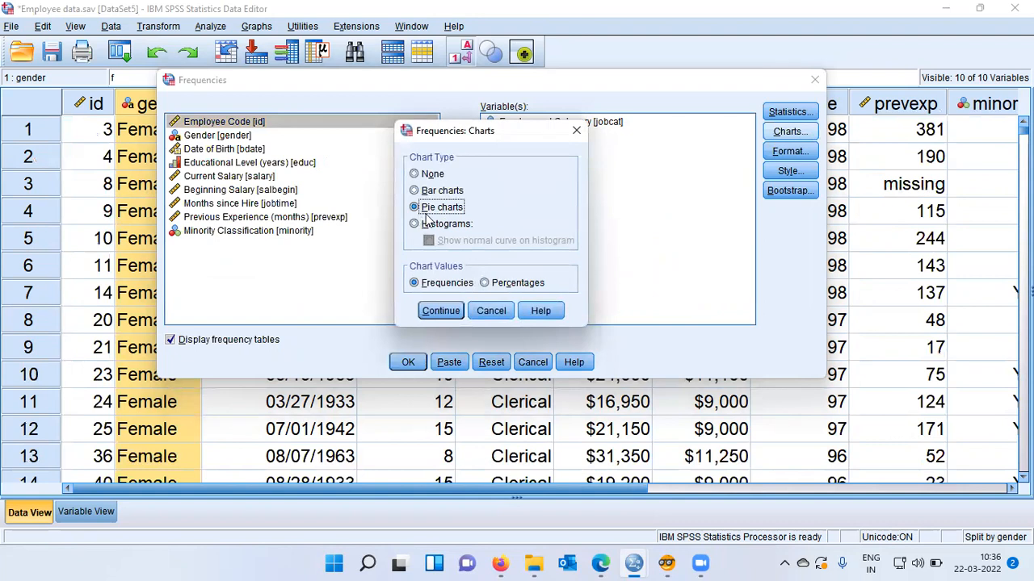
{"action": "left_click", "coordinate": [448, 314]}
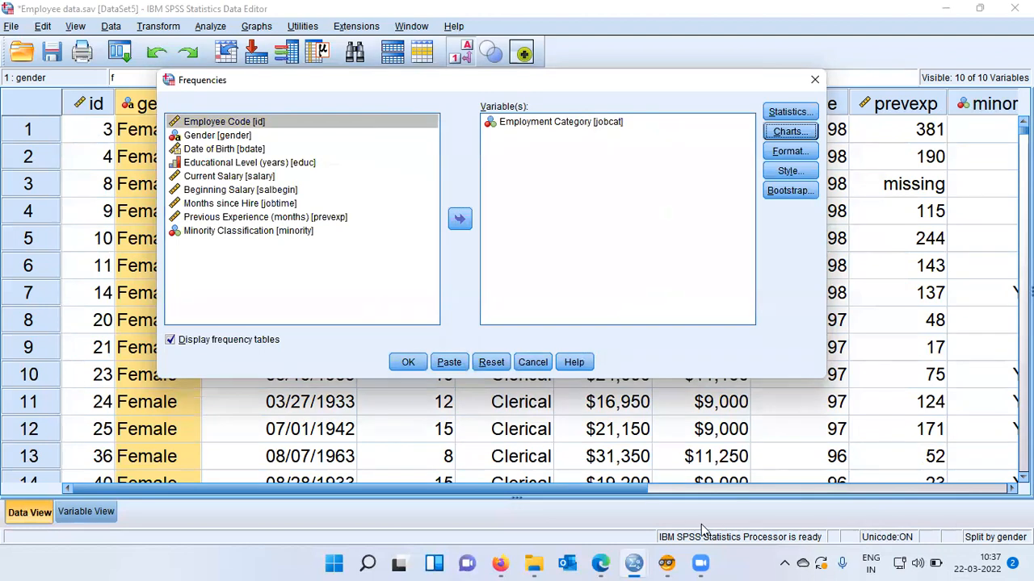
{"action": "left_click", "coordinate": [407, 364]}
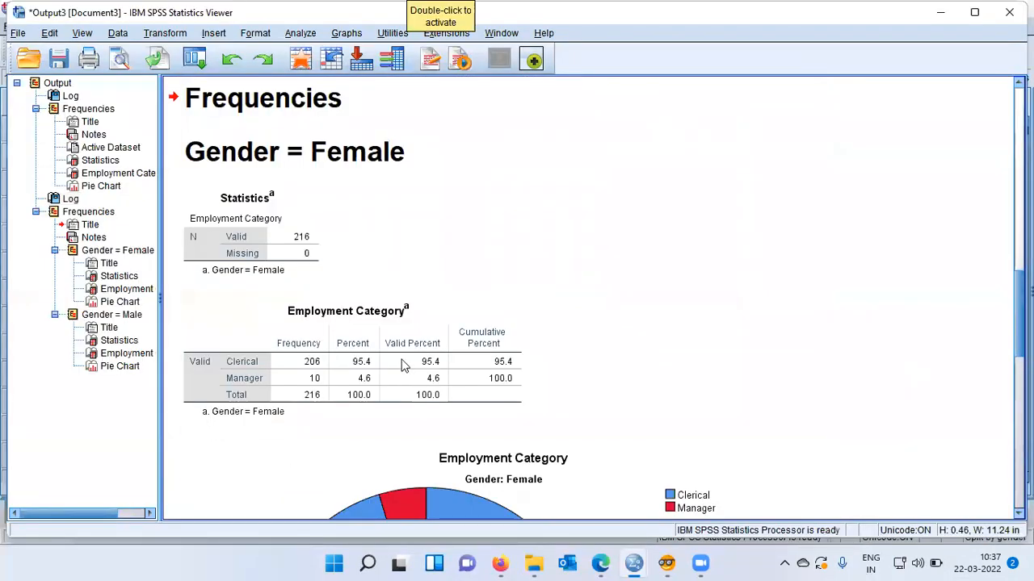
- Compare the overall Employment Category frequency table with the separate tables for Gender = Female and Gender = Male
{"action": "left_click", "coordinate": [324, 108]}
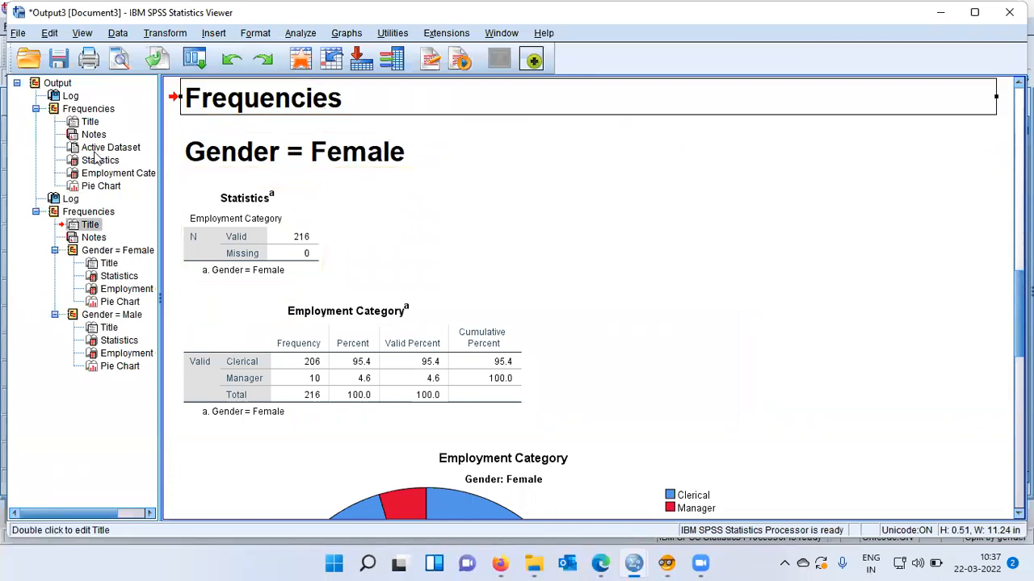
{"action": "scroll", "coordinate": [103, 179], "scroll_direction": "right", "scroll_amount": 1}
{"action": "left_click", "coordinate": [102, 180]}
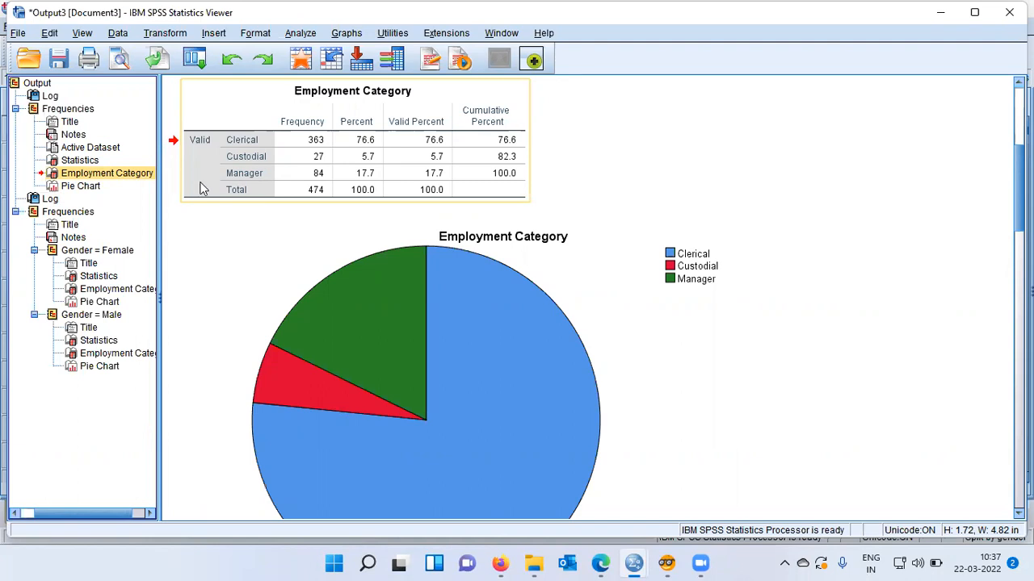
{"action": "left_click", "coordinate": [60, 212]}
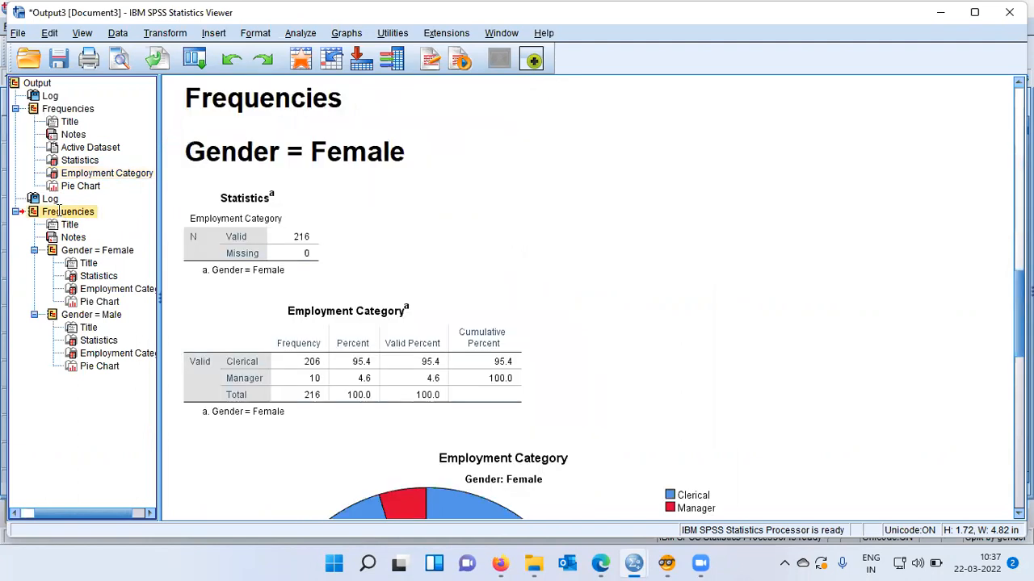
{"action": "left_click", "coordinate": [65, 251]}
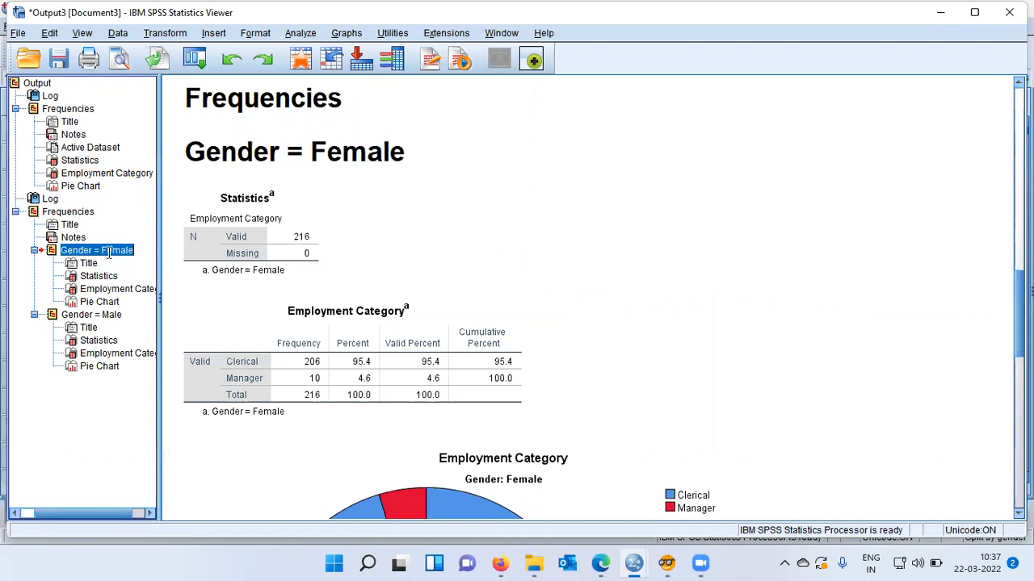
{"action": "left_click", "coordinate": [258, 167]}
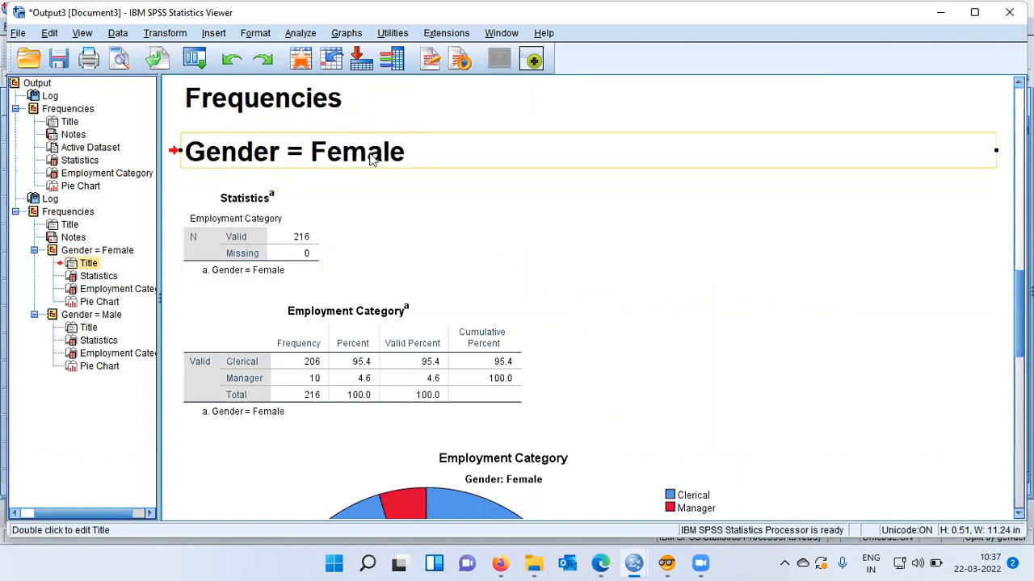
{"action": "left_click", "coordinate": [315, 367]}
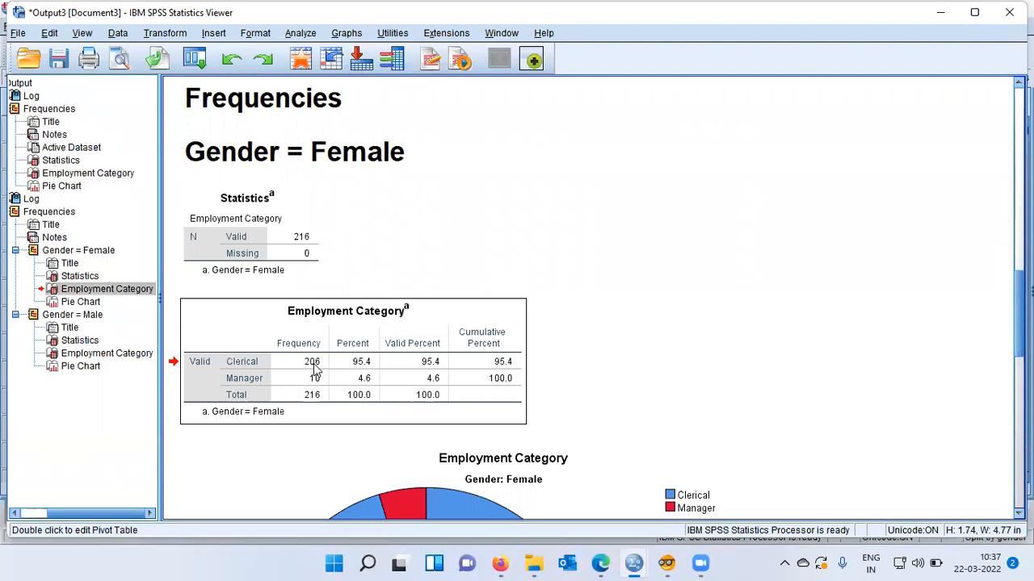
{"action": "left_click", "coordinate": [72, 316]}
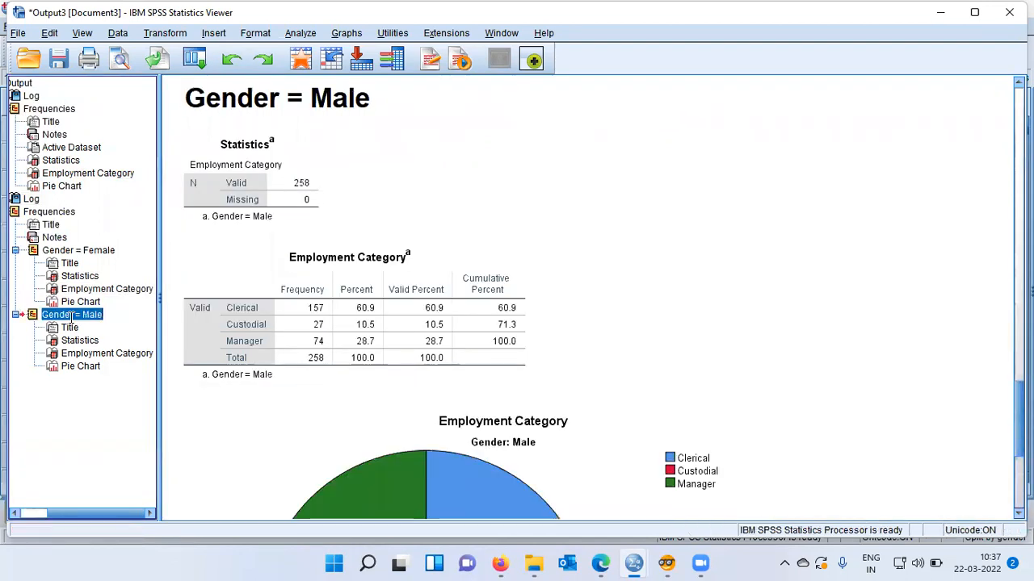
{"action": "left_click", "coordinate": [261, 322]}
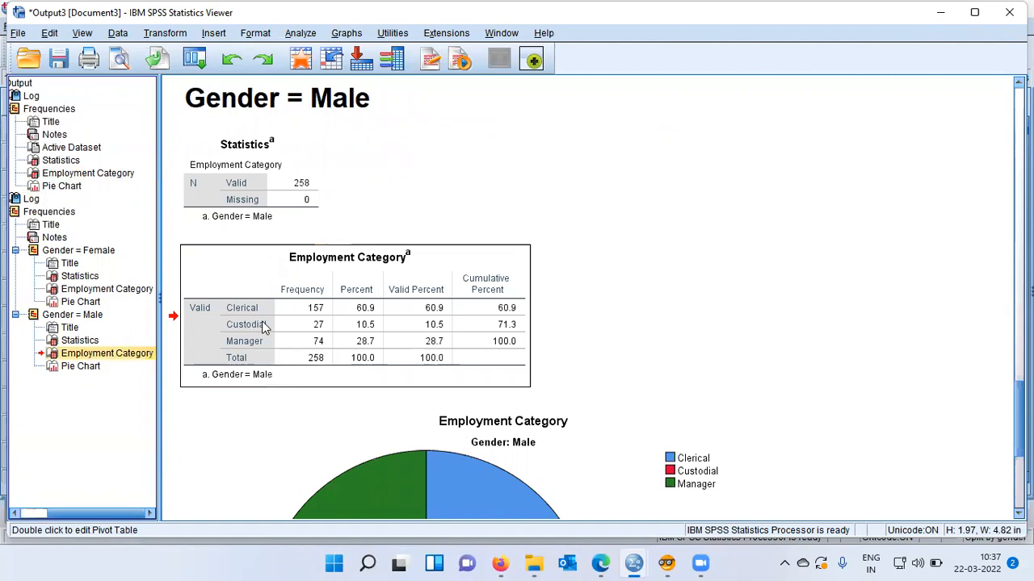
- Review the overall Employment Category frequency table, and examine the frequency table and pie chart for Gender = Female
{"action": "left_click", "coordinate": [289, 109]}
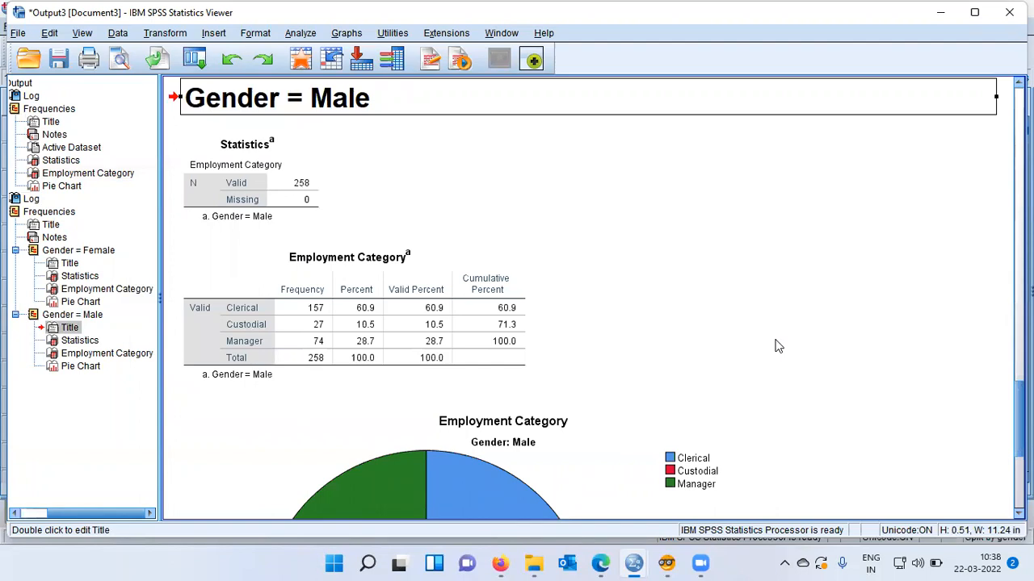
{"action": "left_click", "coordinate": [99, 177]}
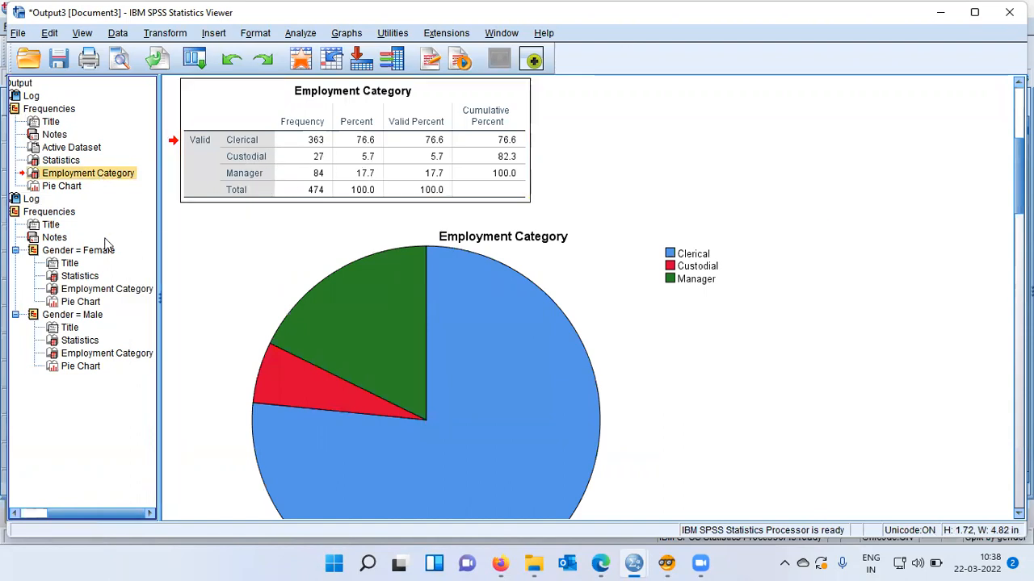
{"action": "left_click", "coordinate": [78, 249]}
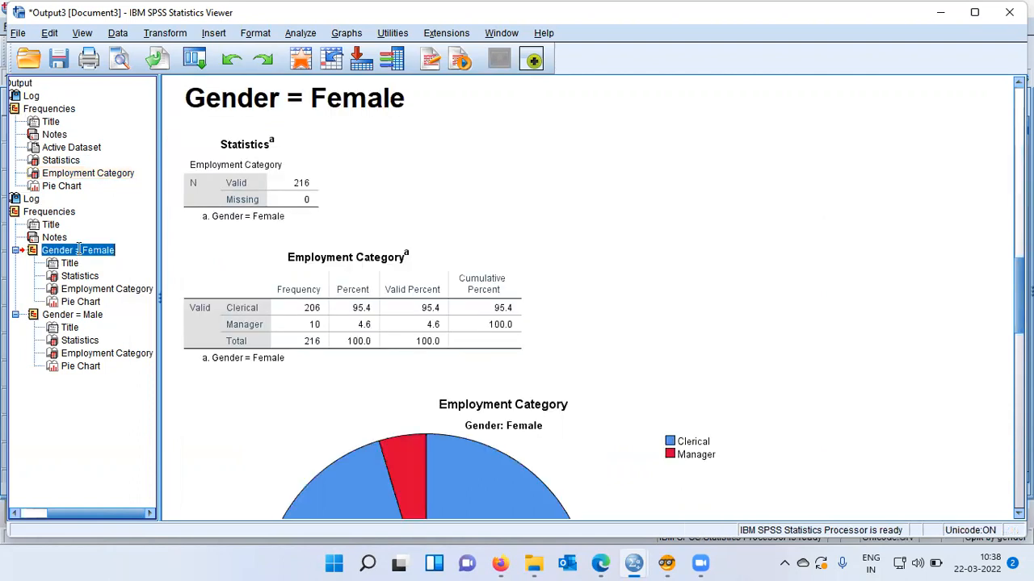
{"action": "left_click", "coordinate": [242, 306]}
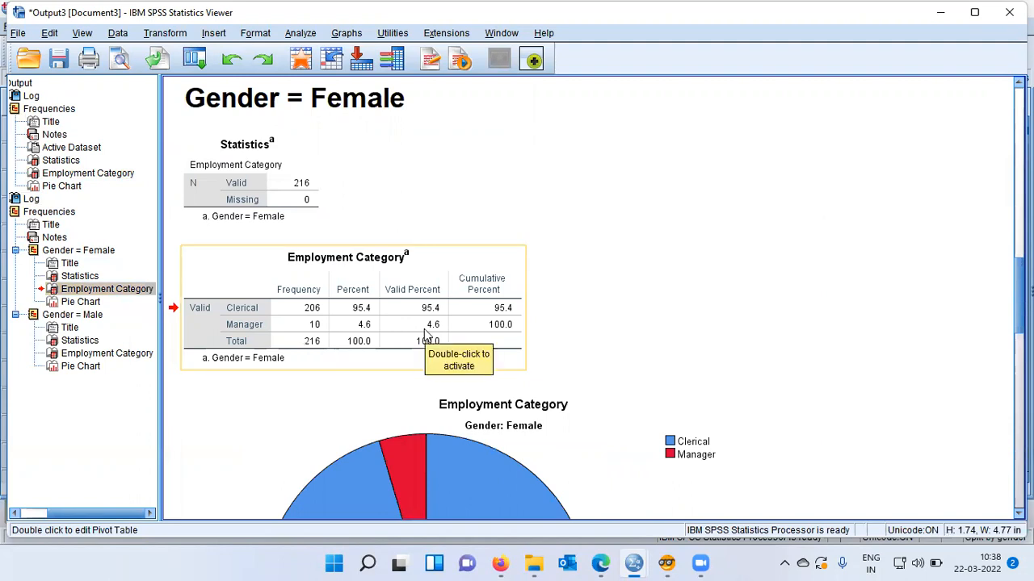
{"action": "left_click", "coordinate": [329, 320]}
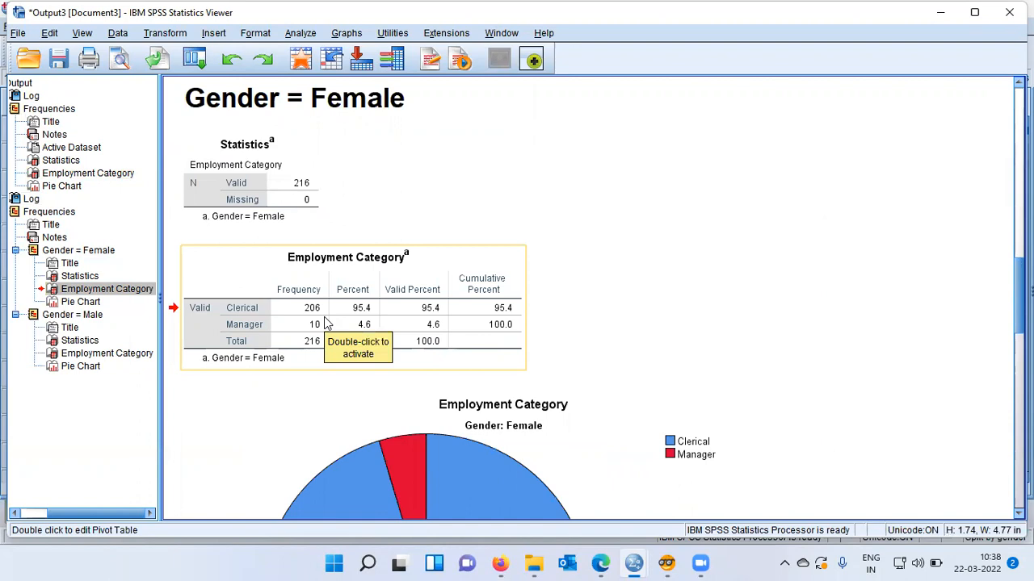
{"action": "left_click", "coordinate": [431, 454]}
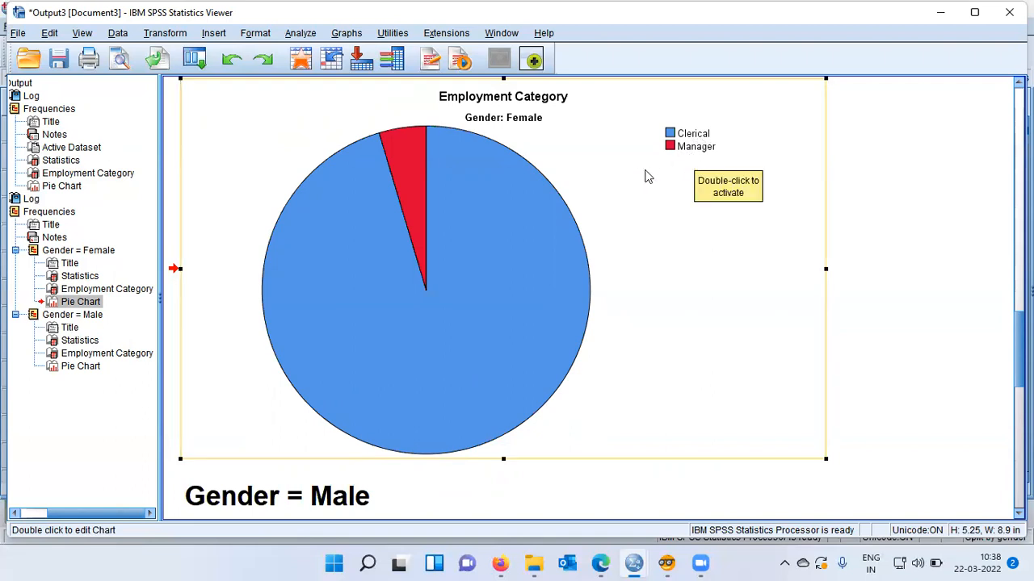
- Compare the Gender = Male Employment Category frequency table with the Gender = Female table, and examine the pie chart for males
{"action": "left_click", "coordinate": [59, 316]}
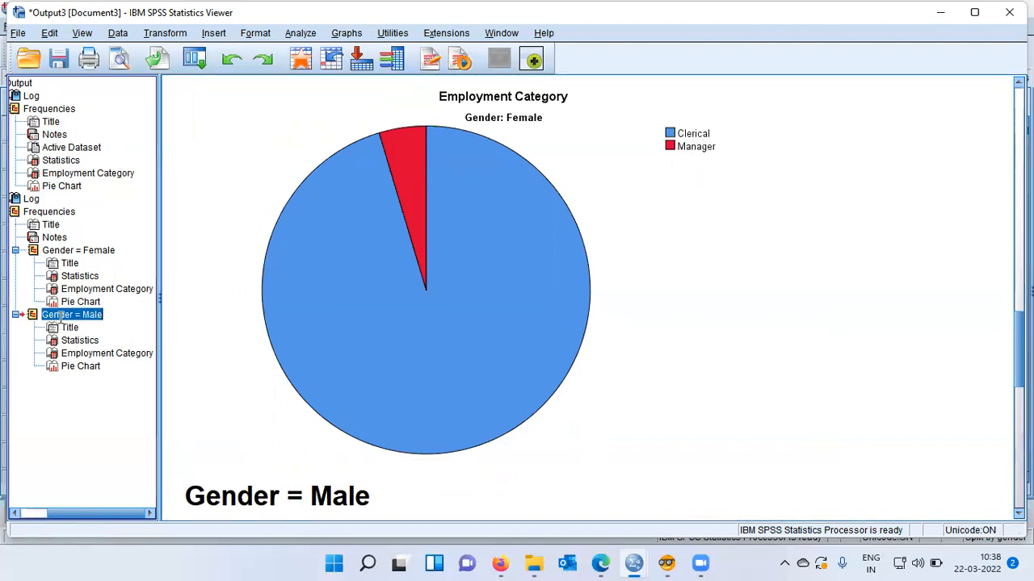
{"action": "left_click", "coordinate": [69, 342]}
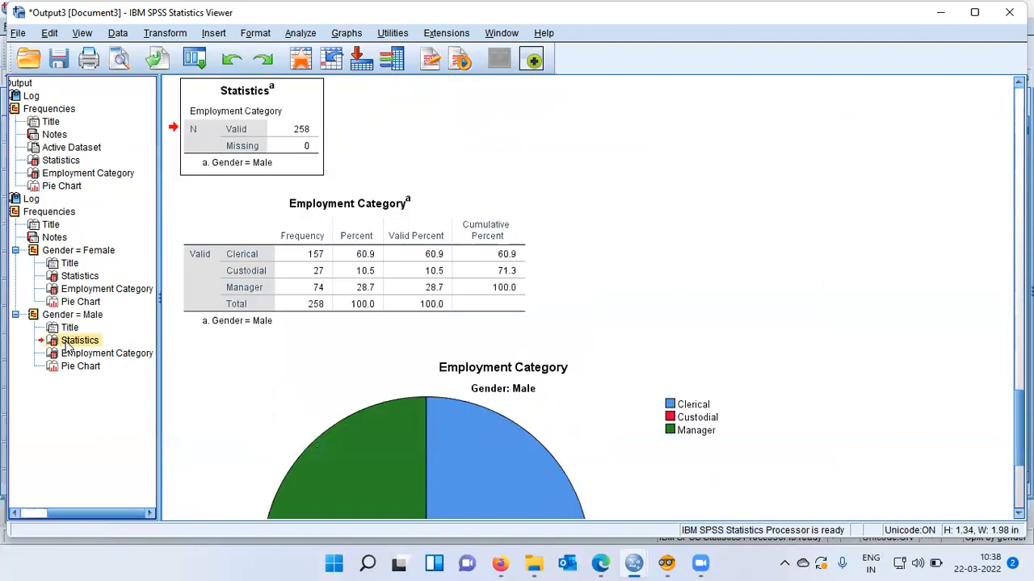
{"action": "left_click", "coordinate": [279, 307]}
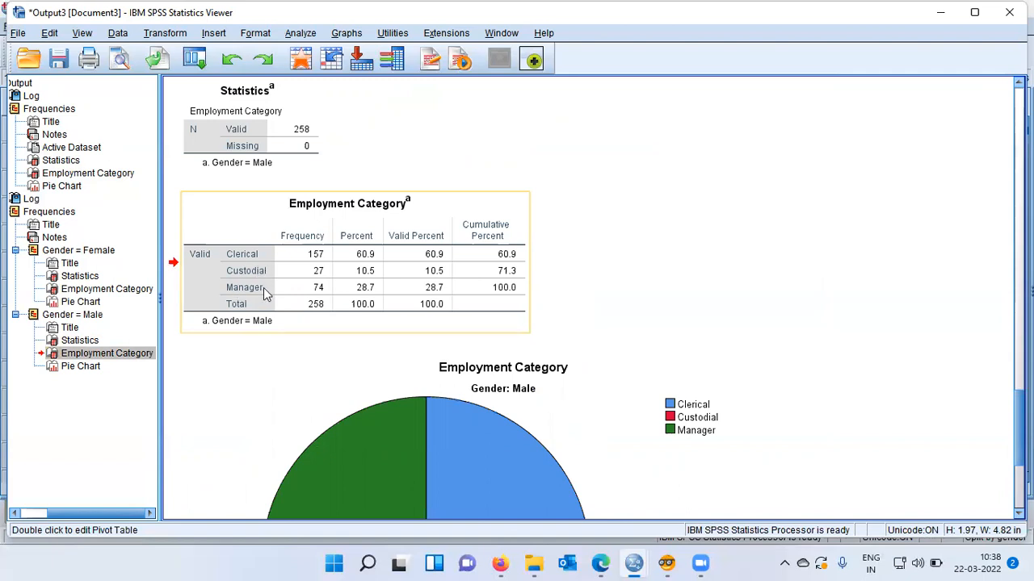
{"action": "left_click", "coordinate": [100, 292]}
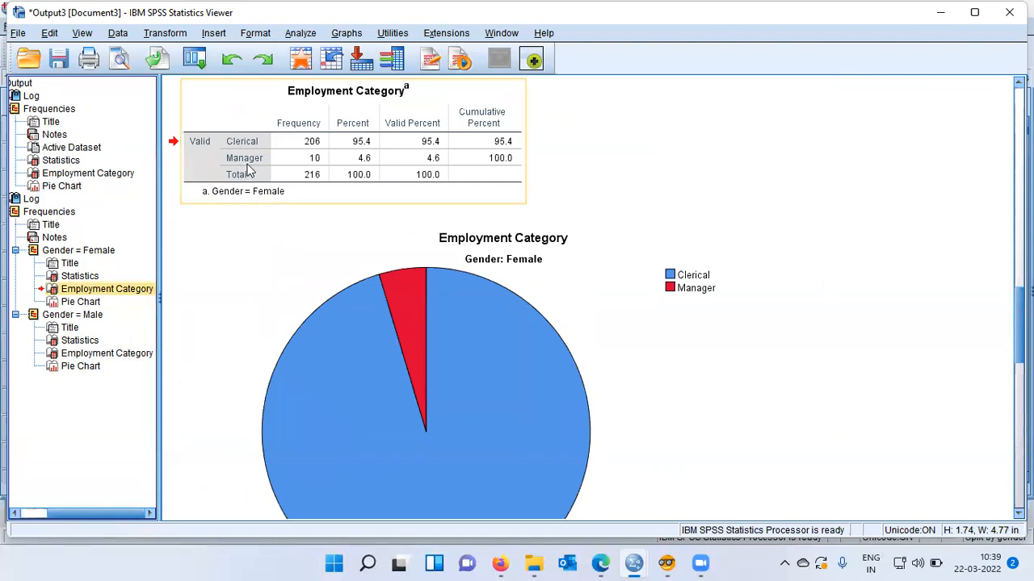
{"action": "left_click", "coordinate": [81, 341]}
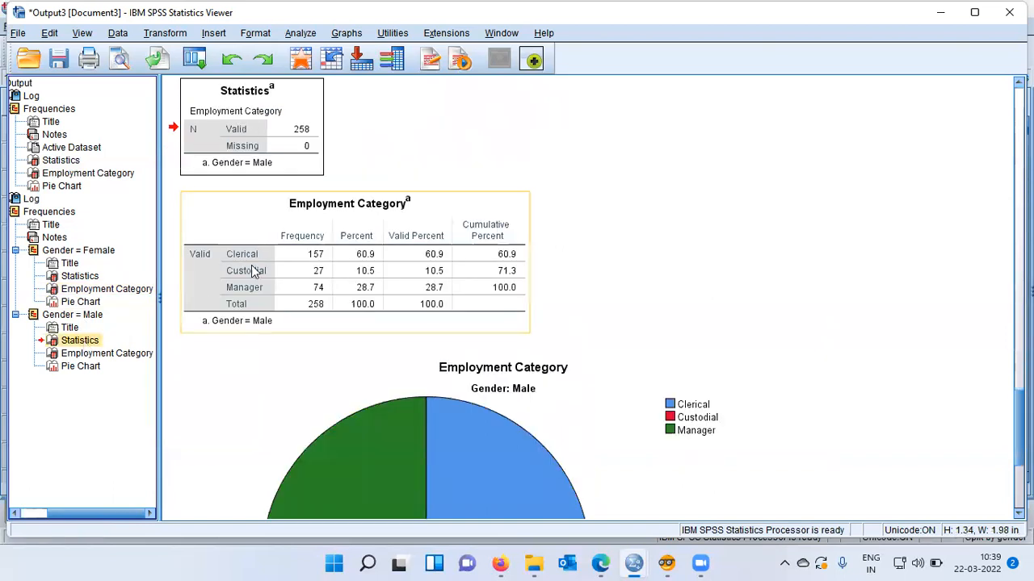
{"action": "left_click", "coordinate": [459, 436]}
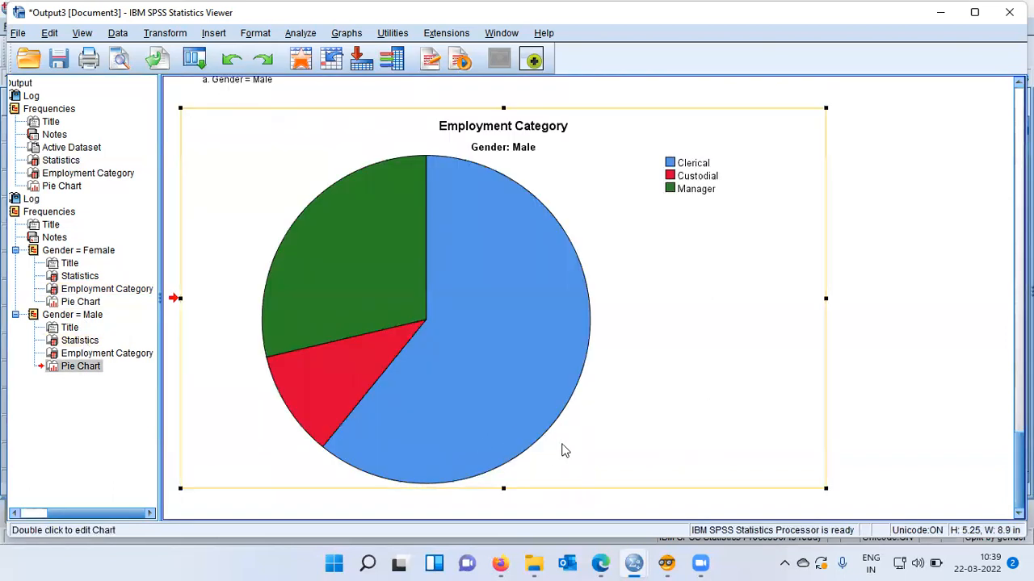